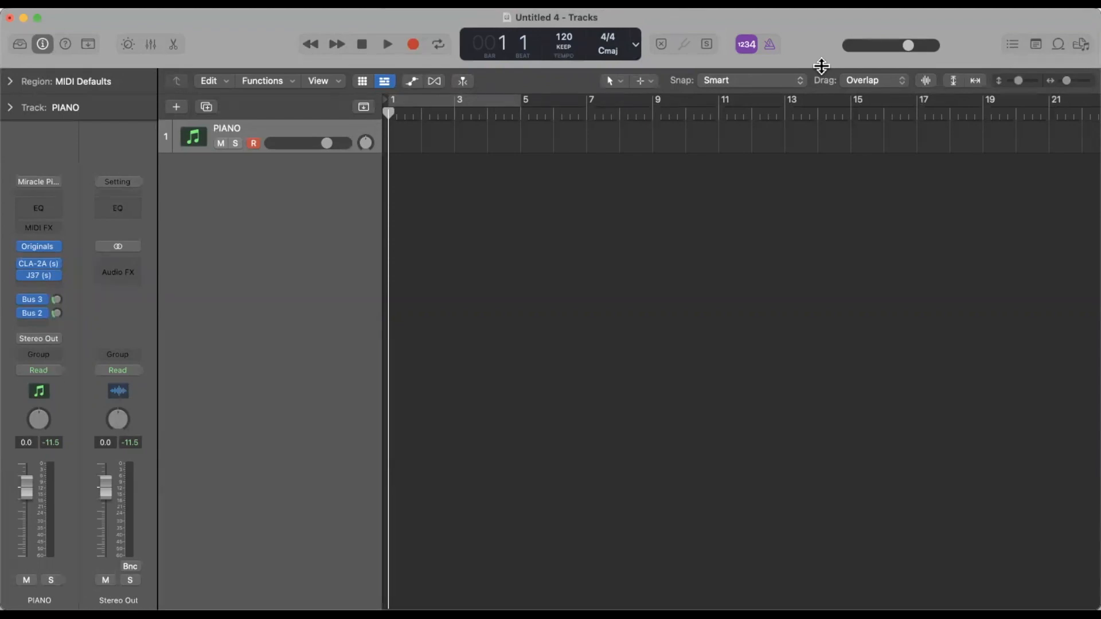
Record the piano part onto the PIANO track across bars 1–9
key("r")
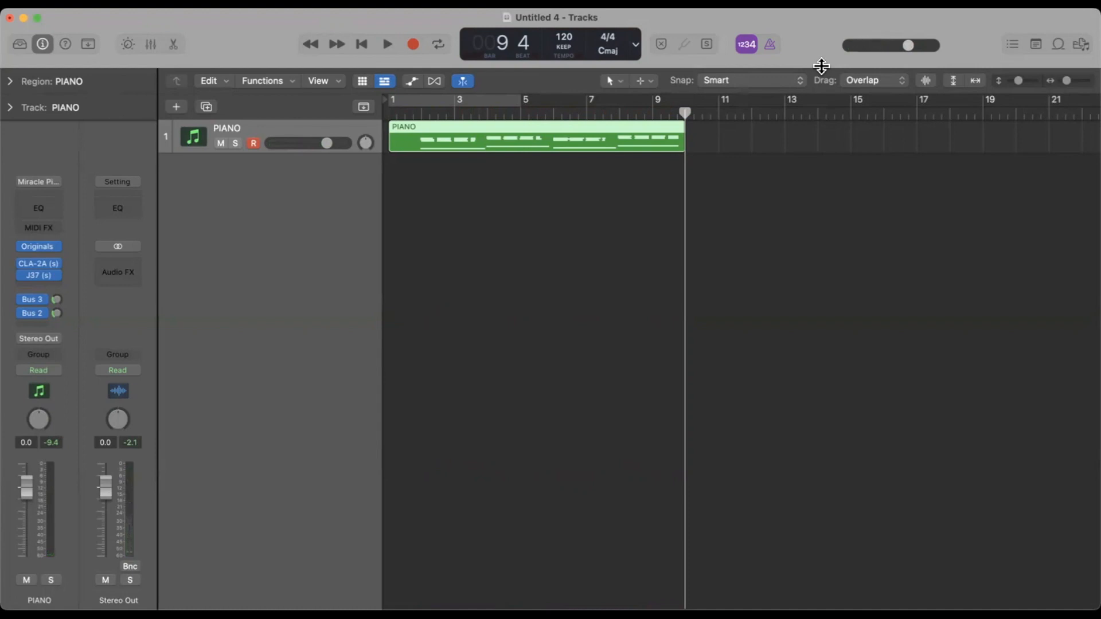
Cycle the recorded bars and show the part's chords in an enlarged Piano Roll
key("c")
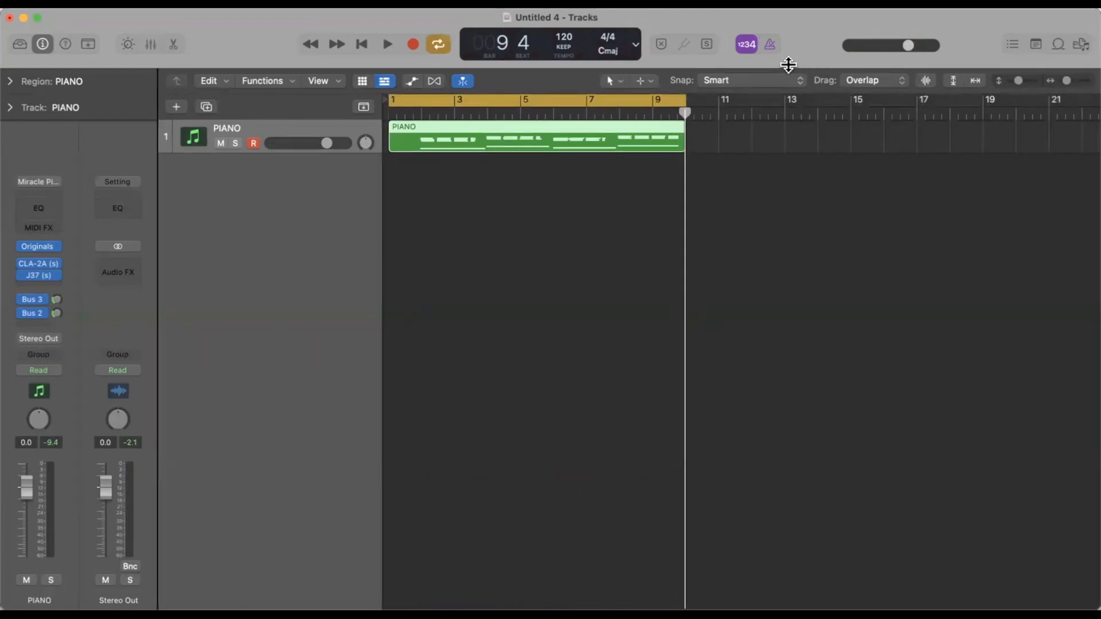
key("p")
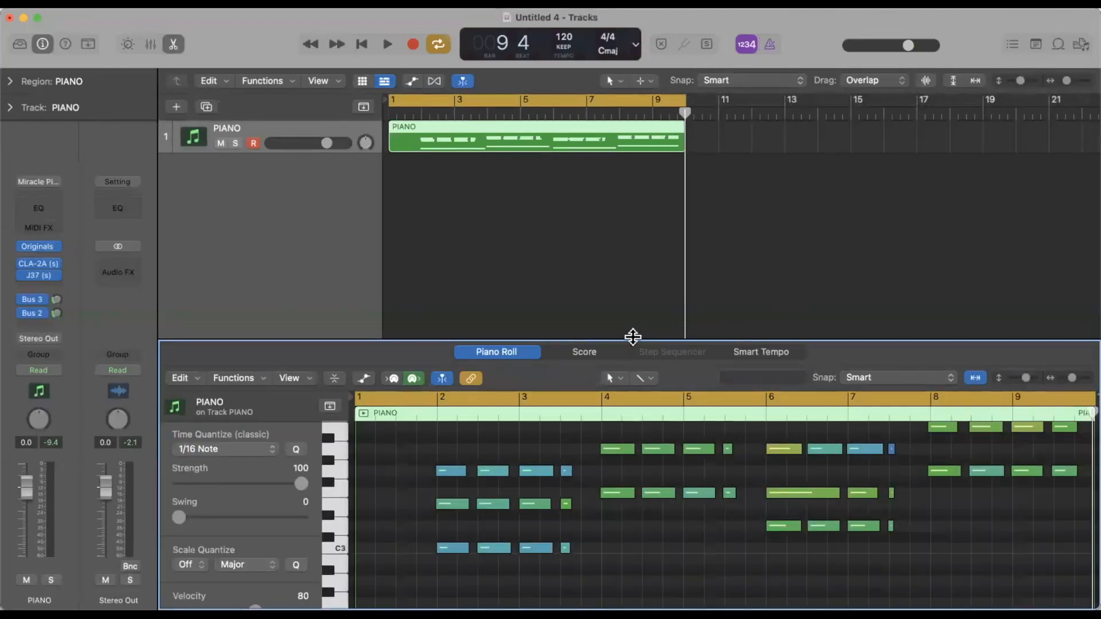
left_click_drag(633, 340, 636, 267)
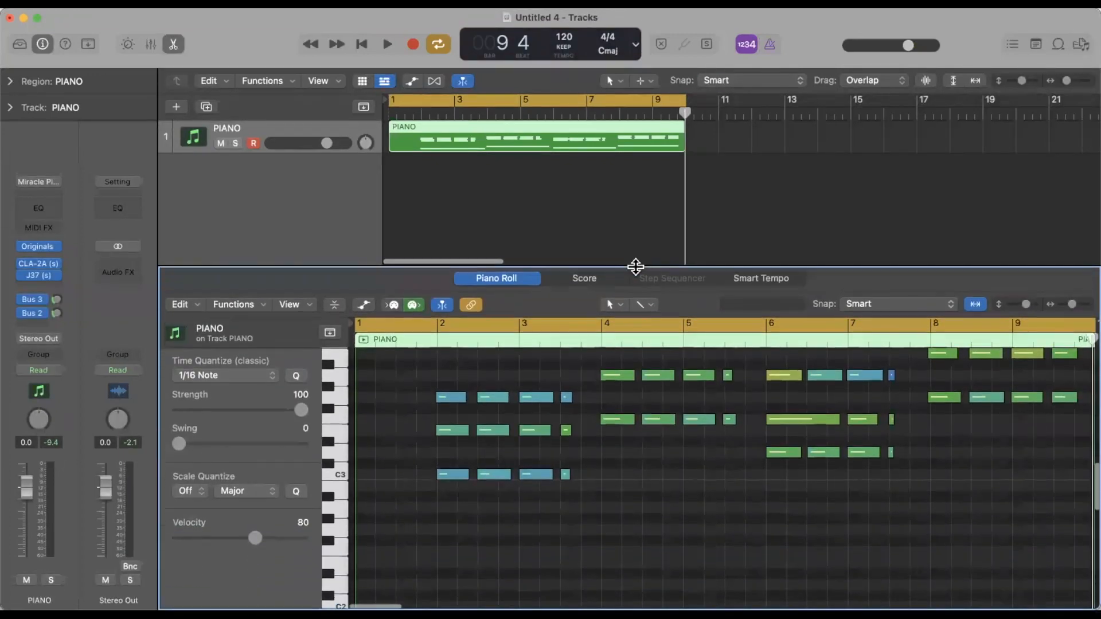
scroll(509, 541, "up", 3)
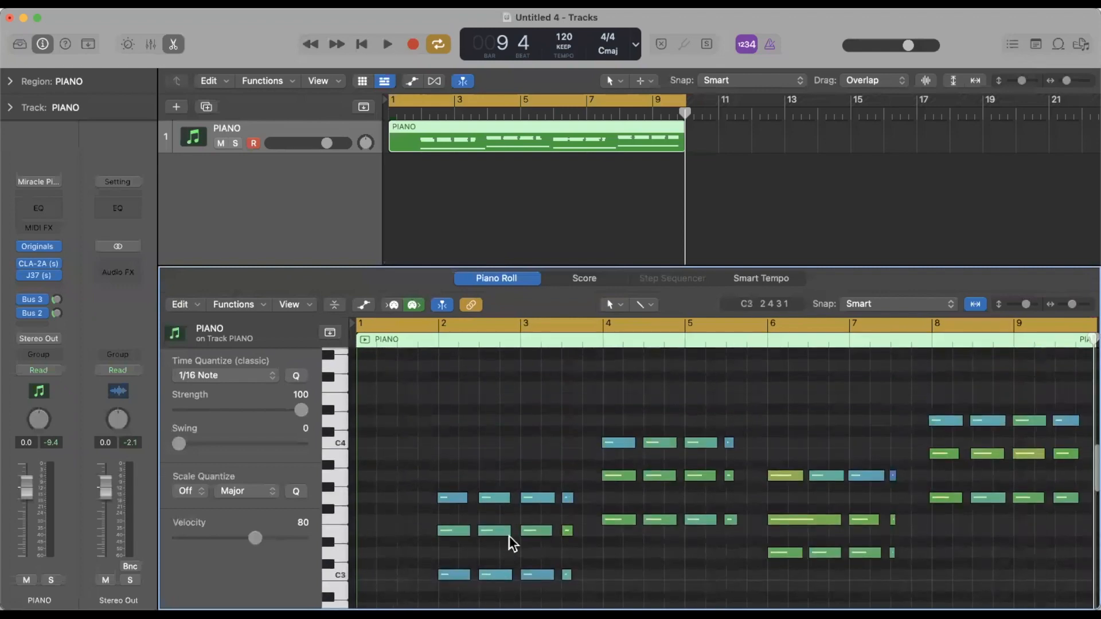
scroll(577, 461, "down", 3)
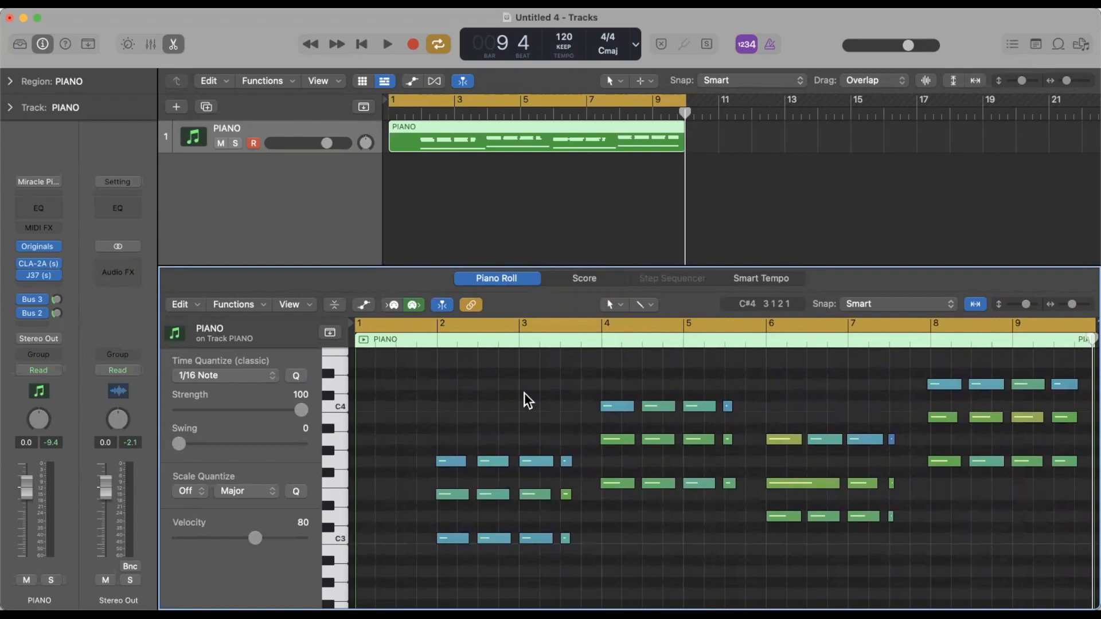
Quantize all selected notes to 1/8 Note at strength 94 and listen back
key("super+a")
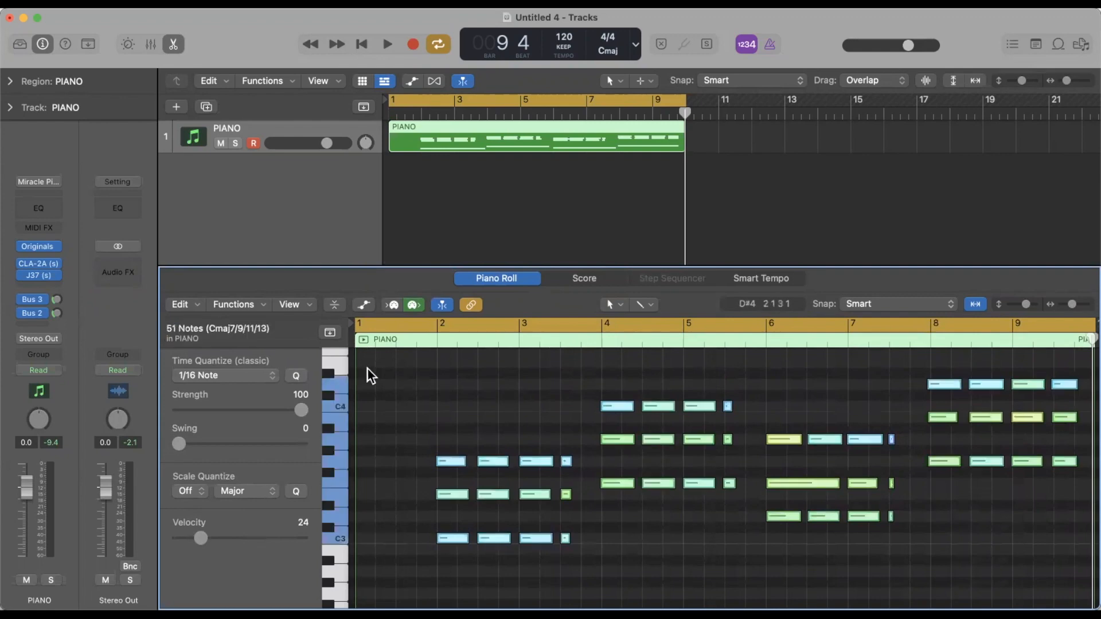
left_click_drag(346, 401, 376, 401)
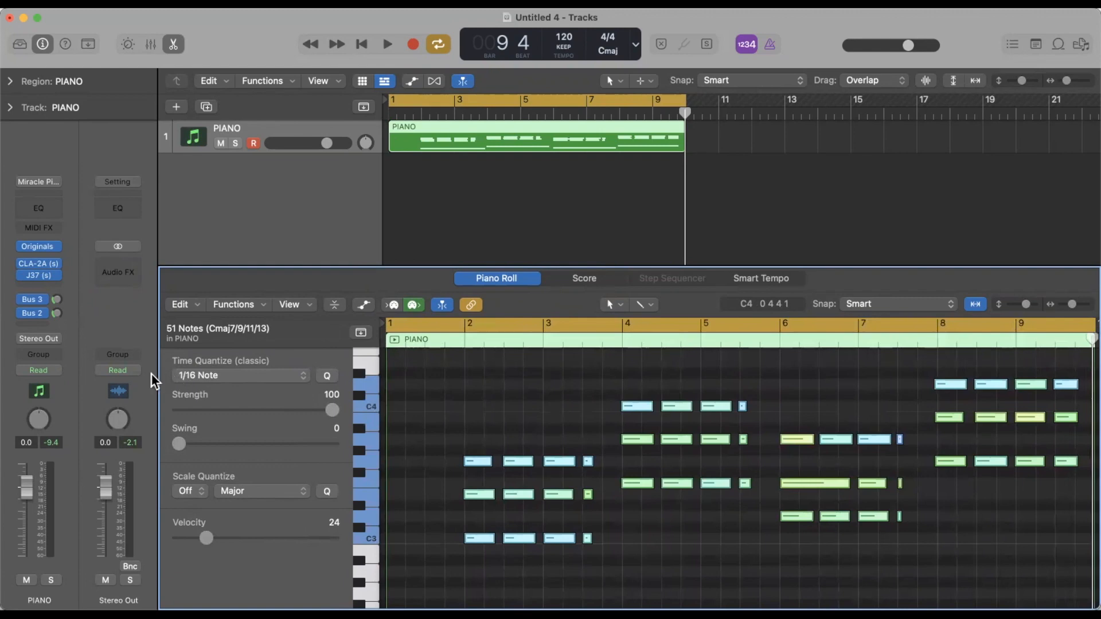
left_click(219, 376)
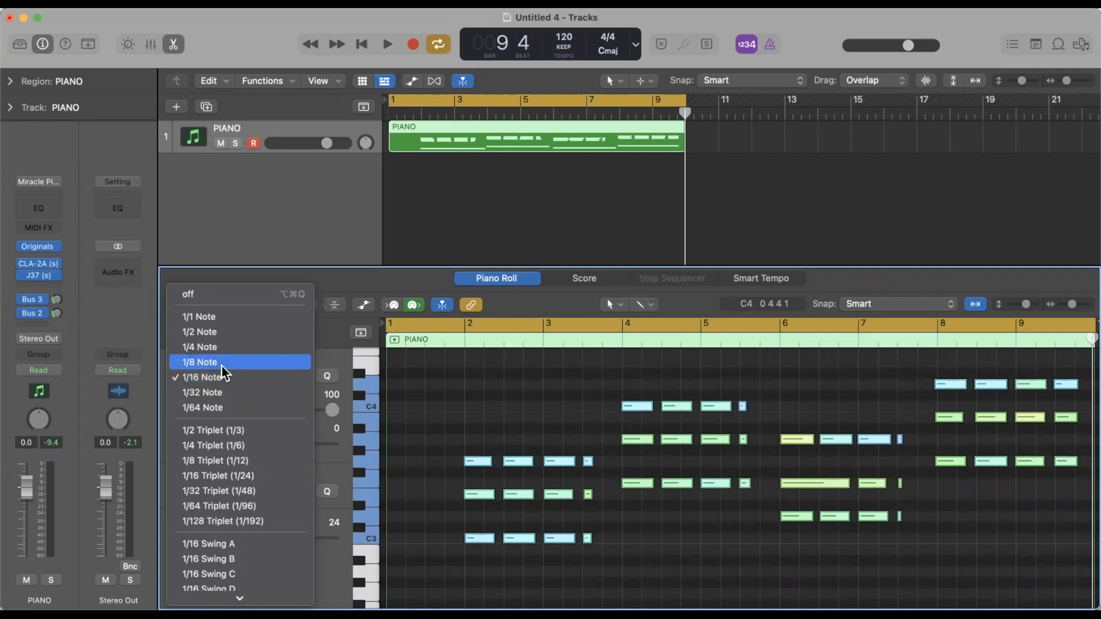
left_click(221, 363)
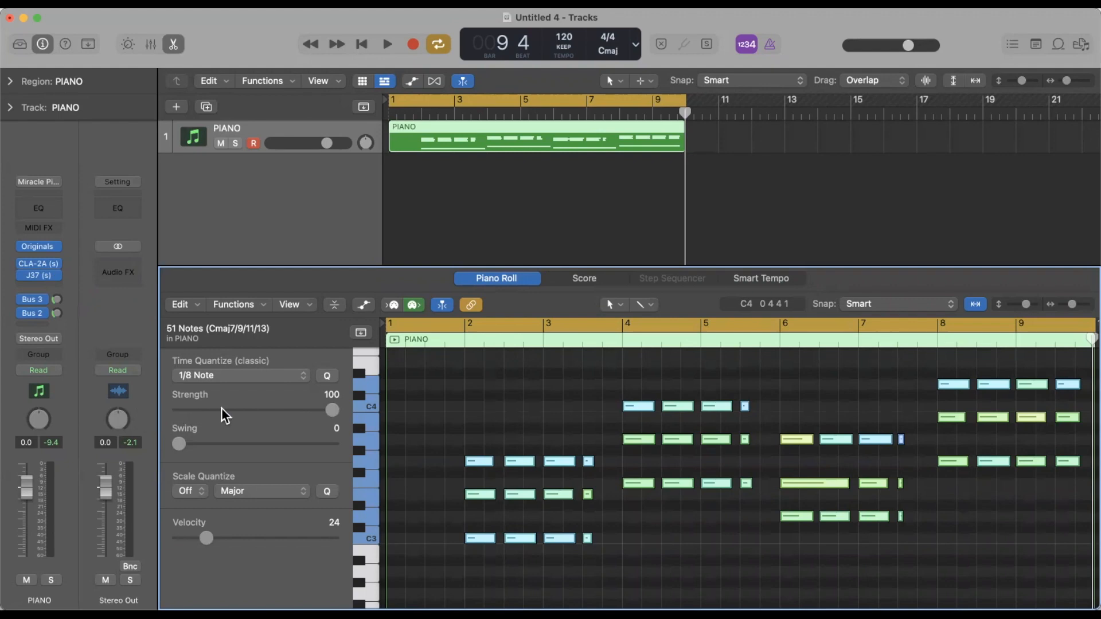
left_click_drag(334, 409, 323, 407)
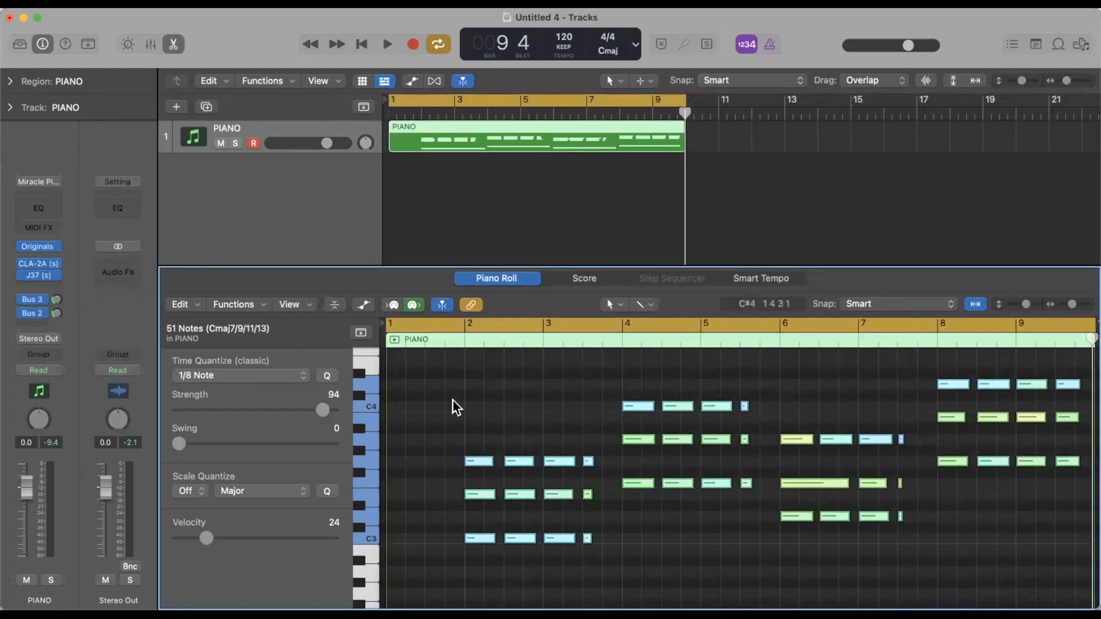
key("space")
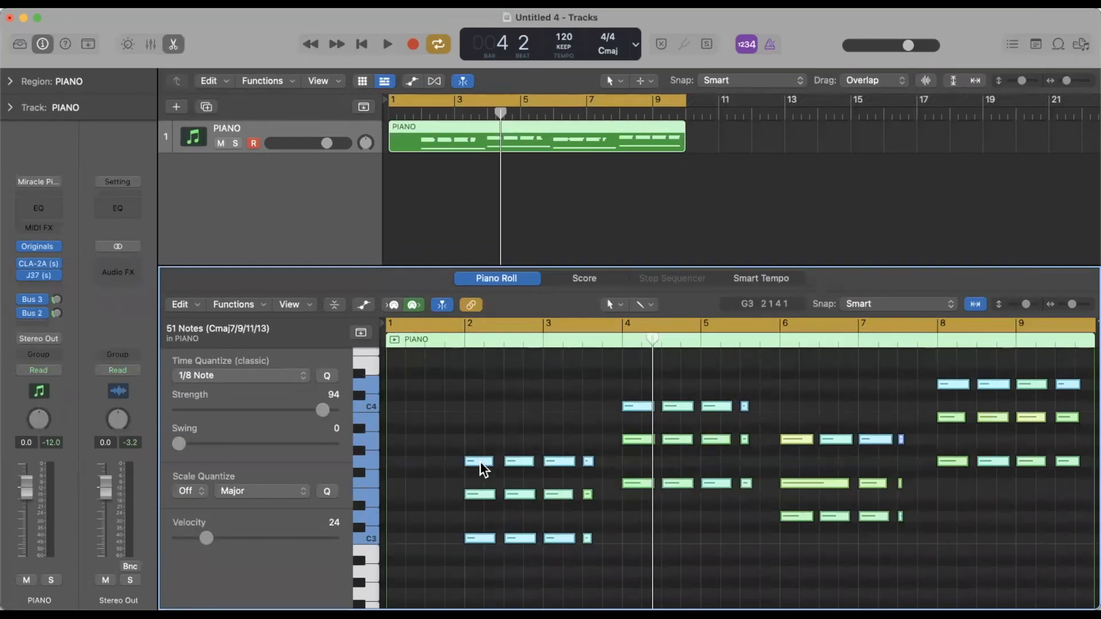
Trim every note's end to the following note (Force Legato), shortening overlaps
left_click(492, 445)
key("super+a")
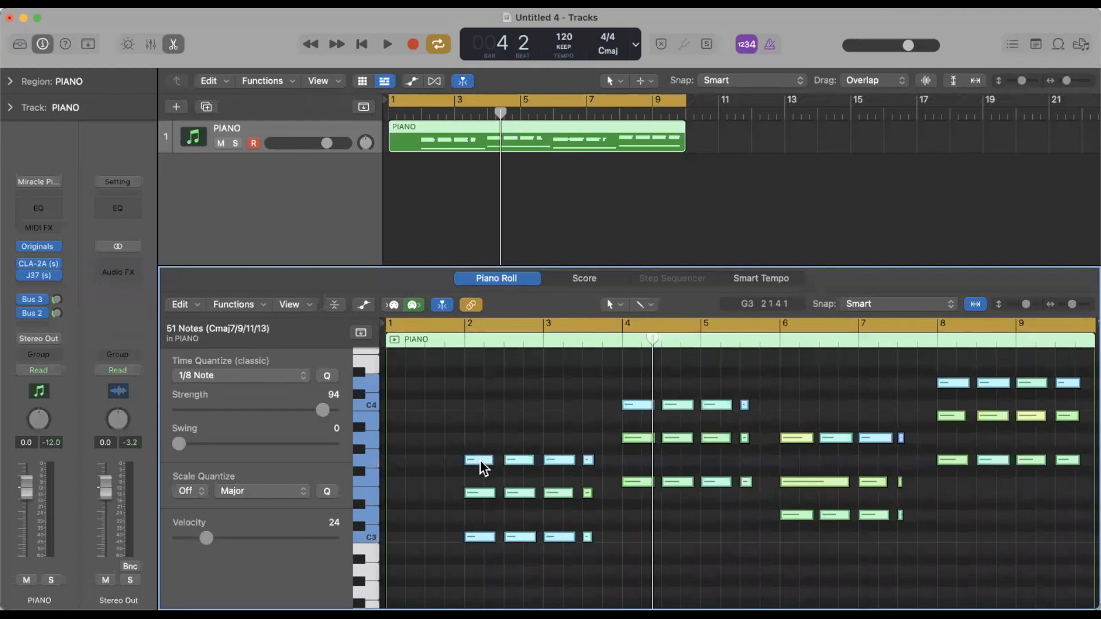
right_click(481, 461)
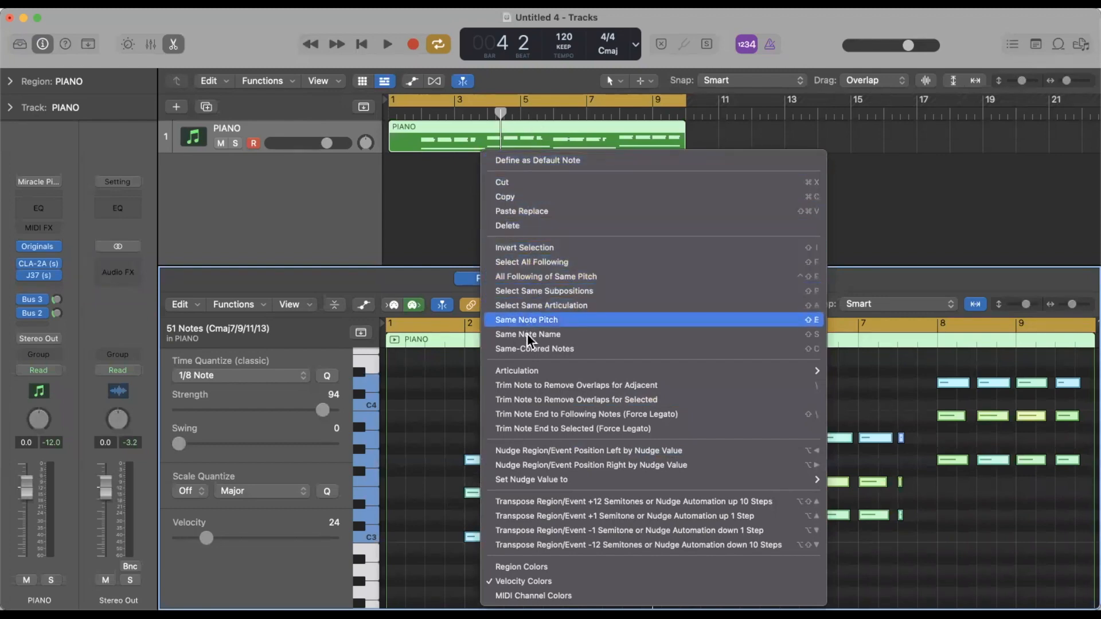
left_click(649, 415)
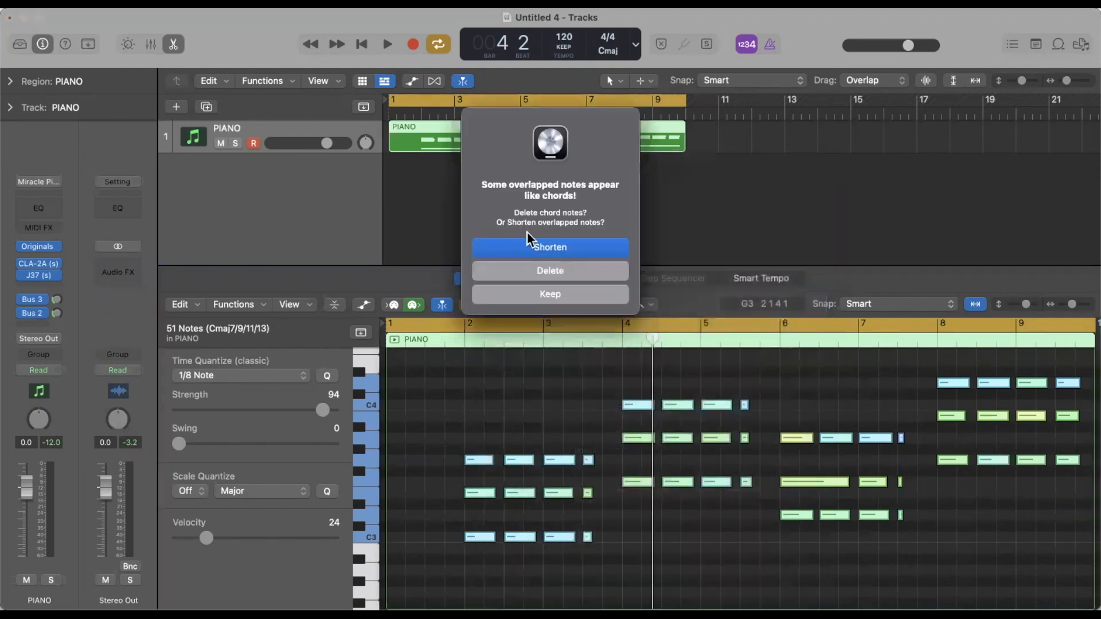
left_click(563, 251)
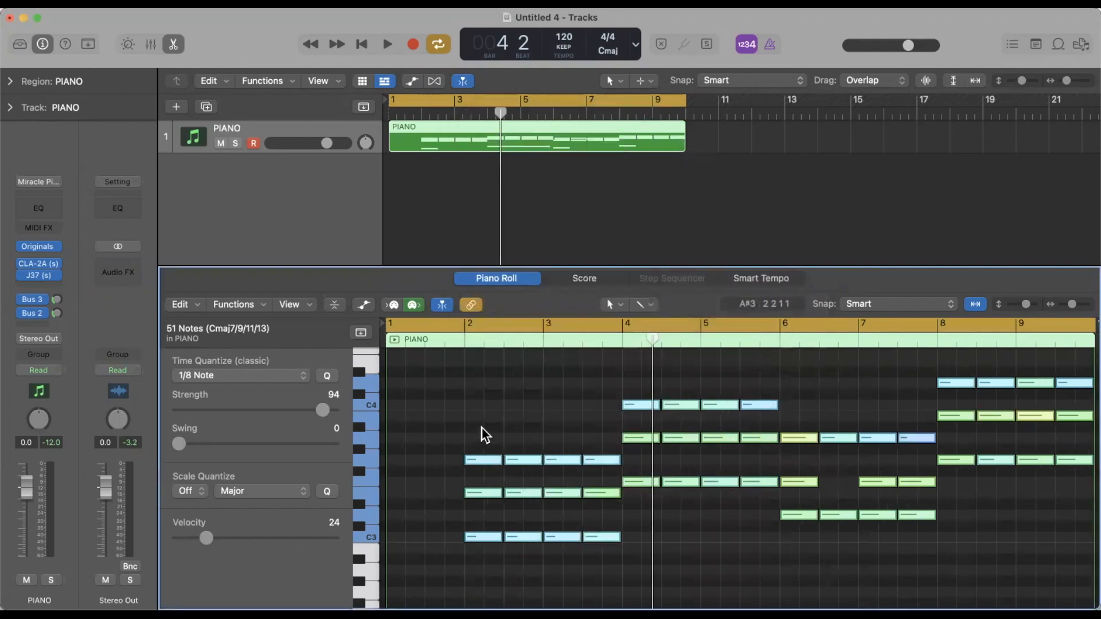
scroll(481, 433, "down", 2)
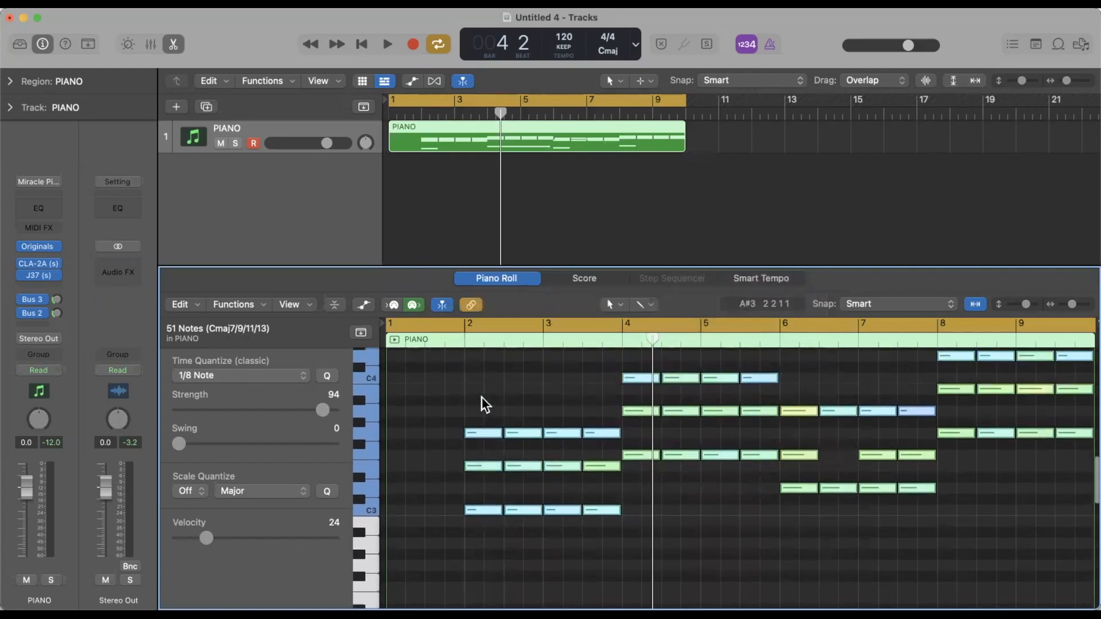
Deselect the notes and play back the legato part, then stop
left_click(480, 397)
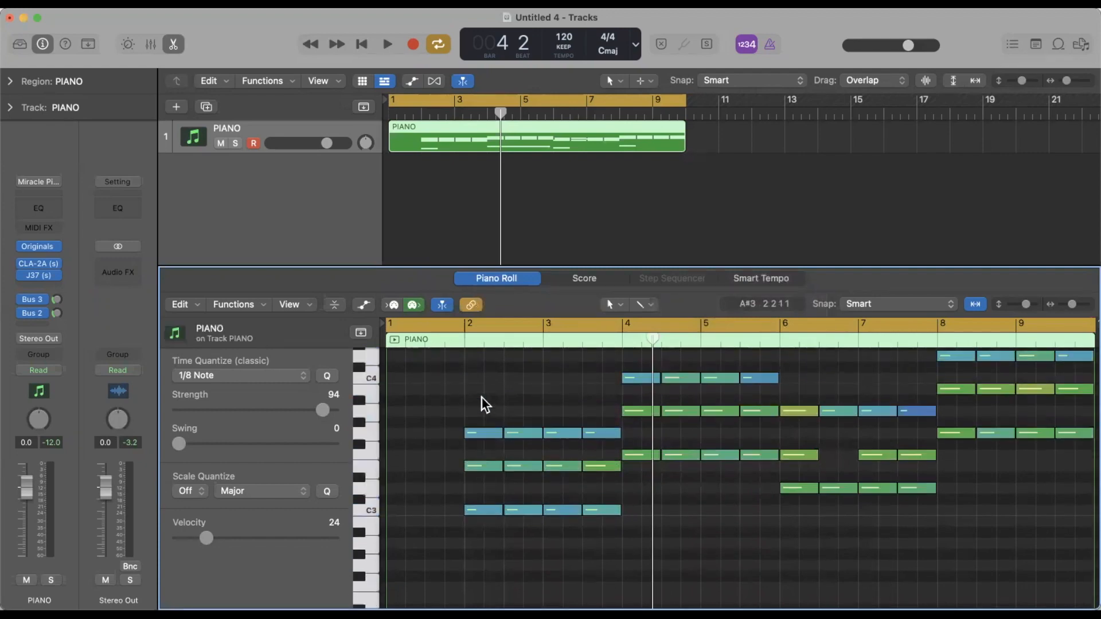
key("space")
scroll(453, 401, "right", 3)
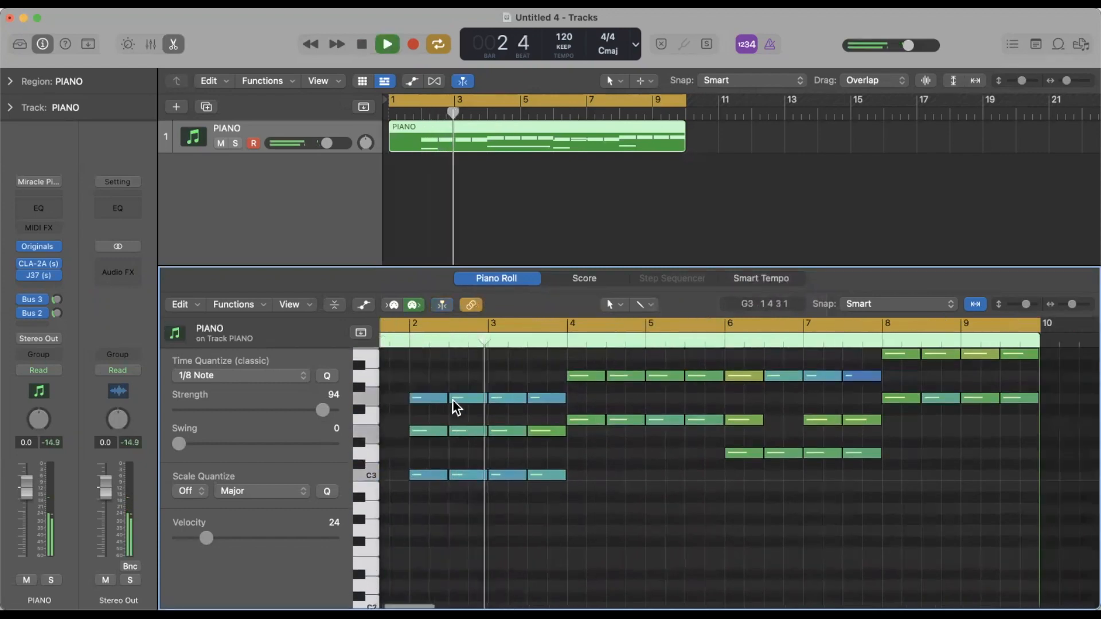
scroll(452, 401, "right", 3)
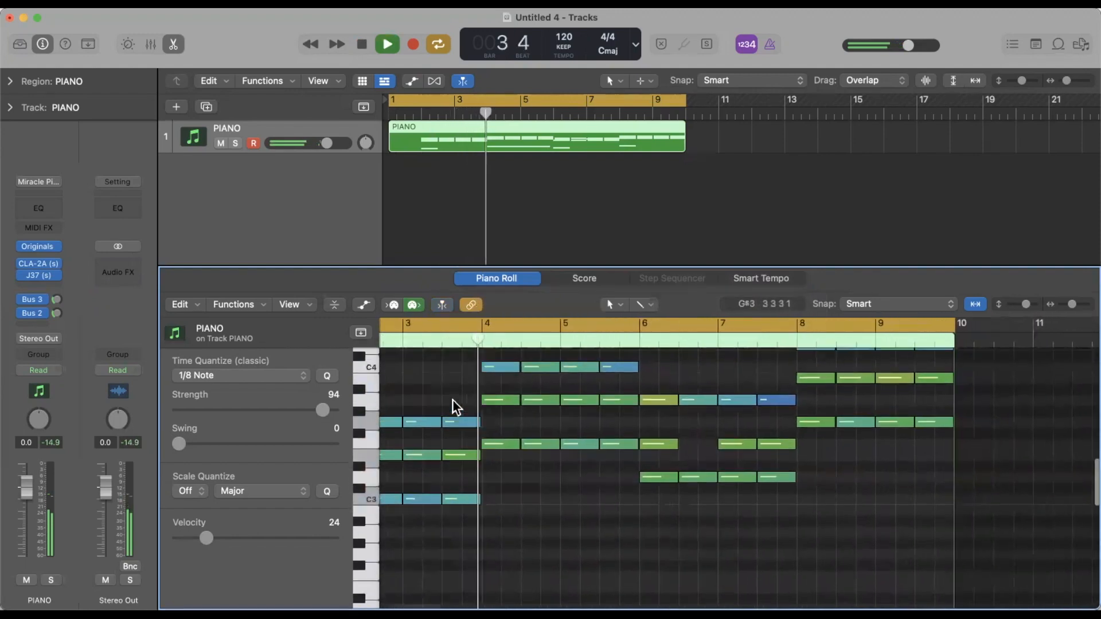
scroll(453, 400, "right", 3)
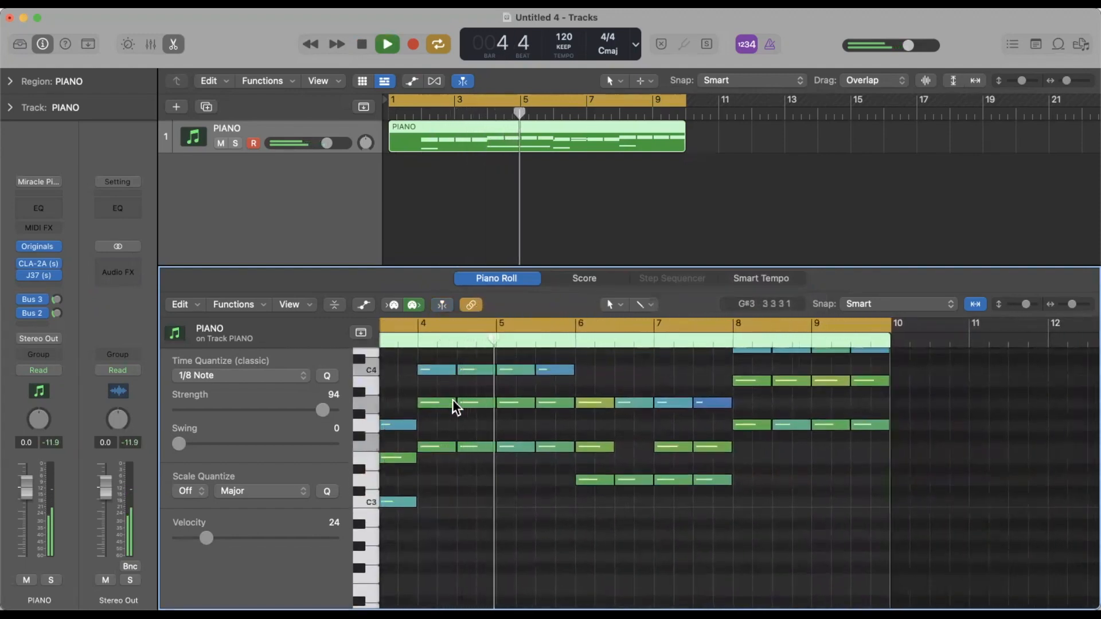
key("space")
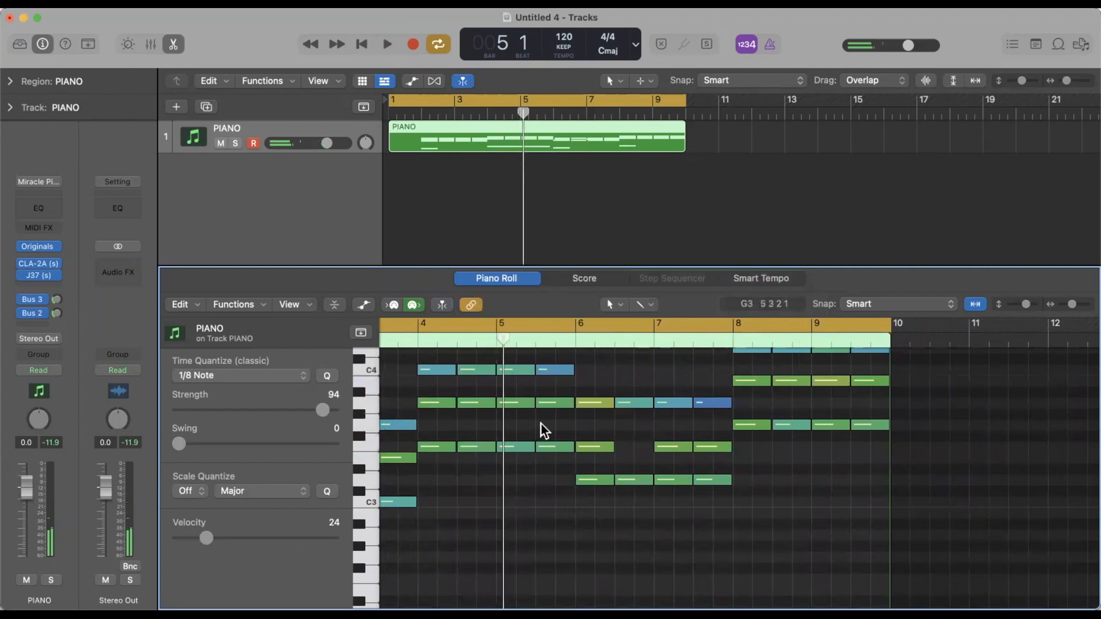
scroll(543, 428, "left", 5)
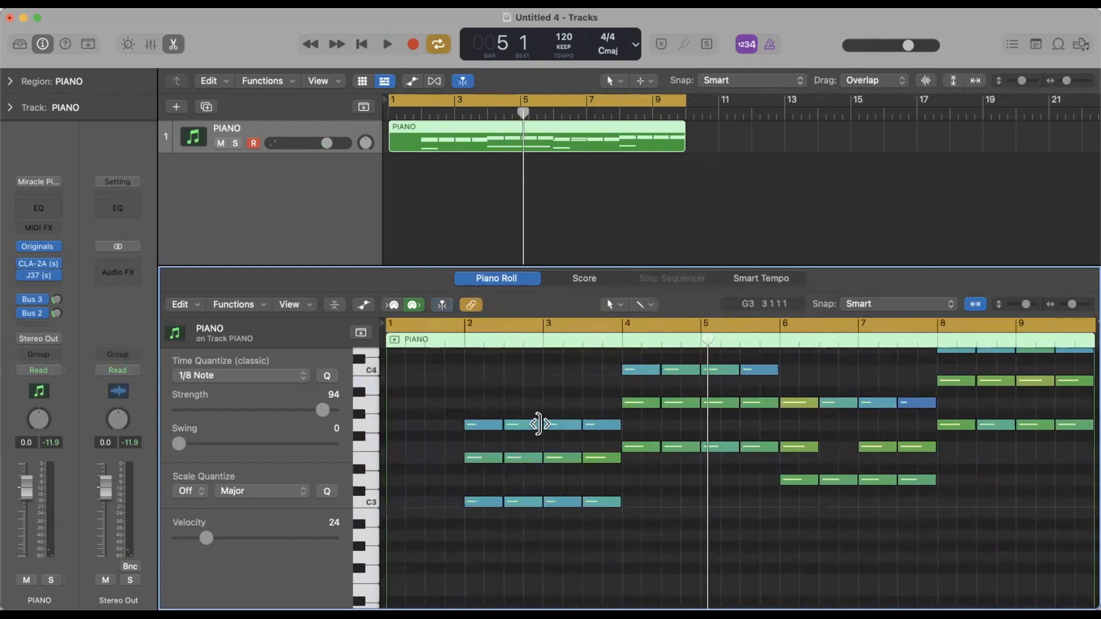
Leave swing off and set Scale Quantize to G Major
left_click(539, 424)
scroll(540, 425, "down", 2)
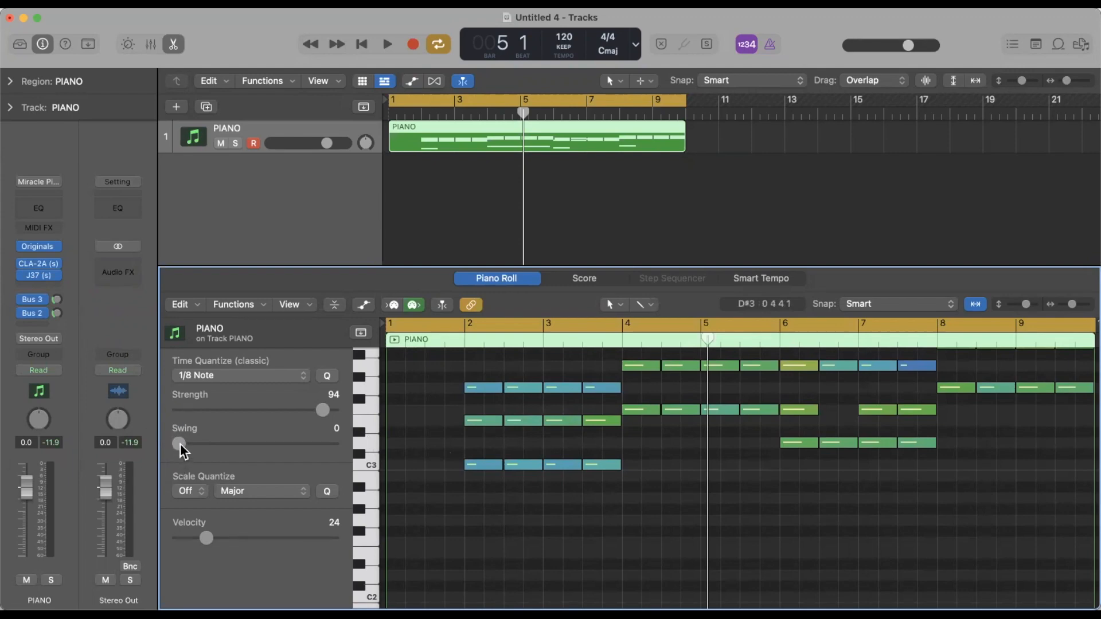
left_click_drag(179, 445, 182, 444)
left_click(256, 493)
left_click(255, 492)
scroll(430, 495, "down", 1)
scroll(429, 495, "down", 2)
scroll(429, 495, "down", 2)
scroll(430, 495, "down", 1)
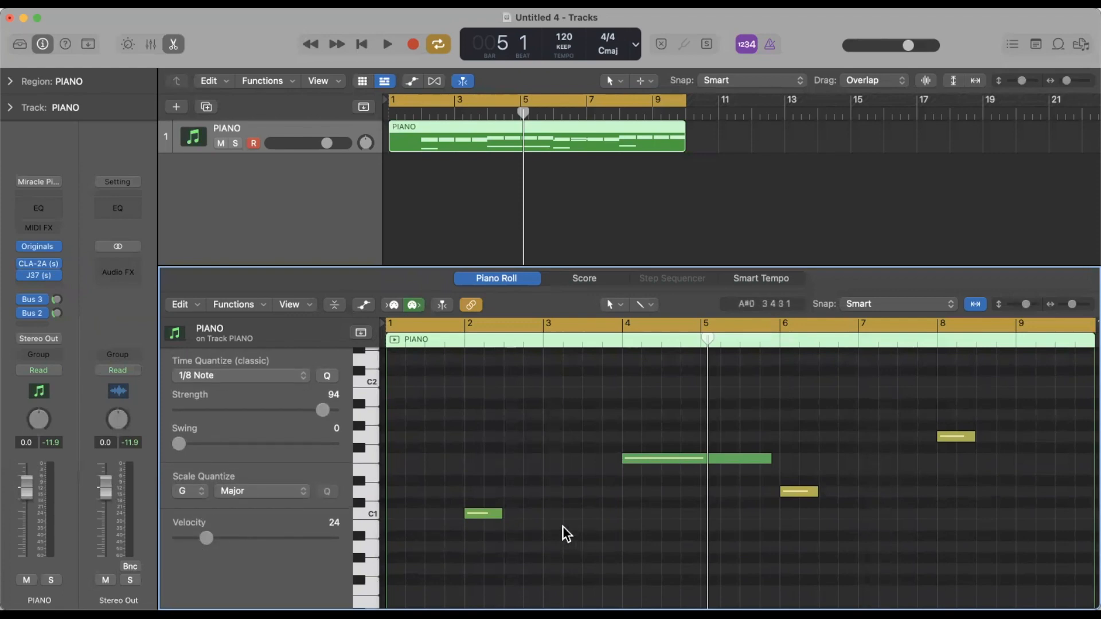
scroll(500, 527, "up", 3)
scroll(504, 535, "up", 3)
scroll(499, 536, "up", 3)
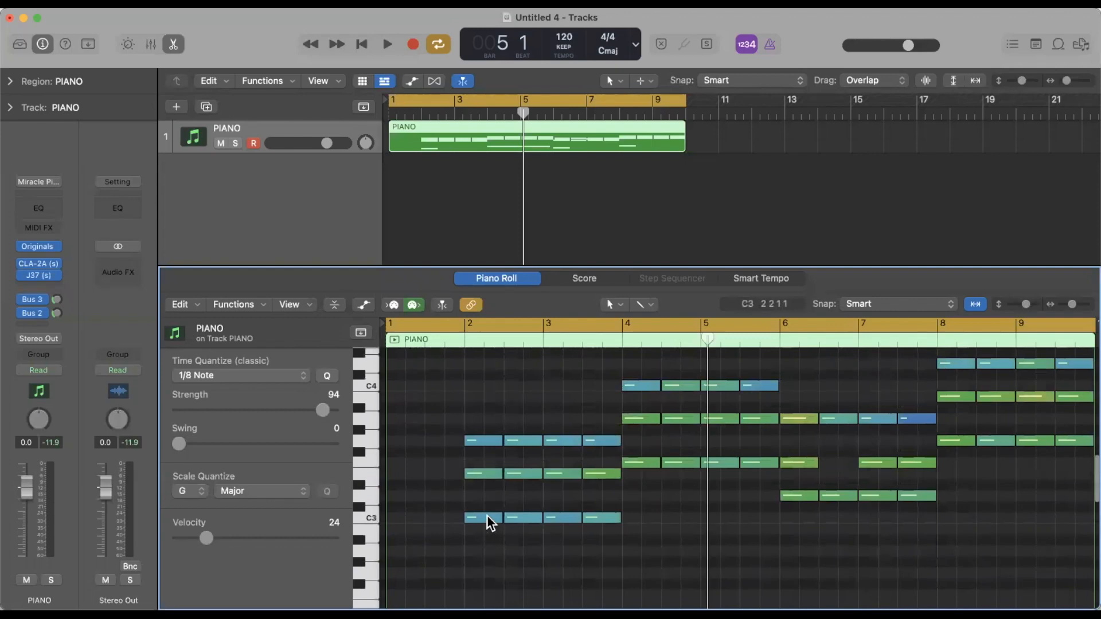
Inspect a few low notes, then raise the bar-3 top G3 note's velocity to 85
left_click(487, 519)
left_click(522, 519)
scroll(519, 527, "up", 3)
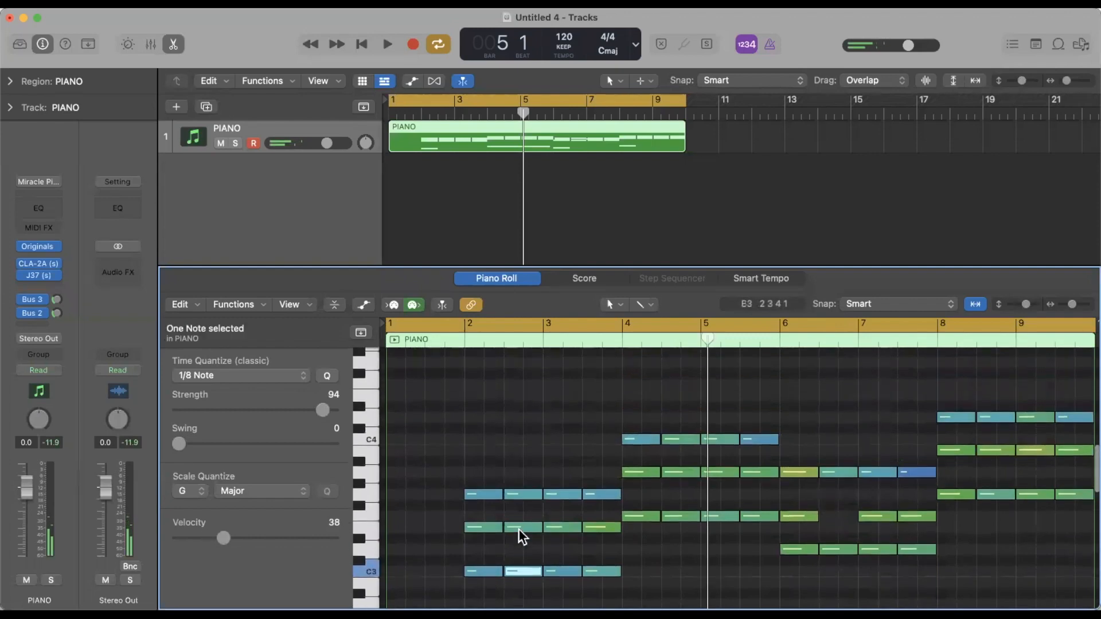
left_click(519, 529)
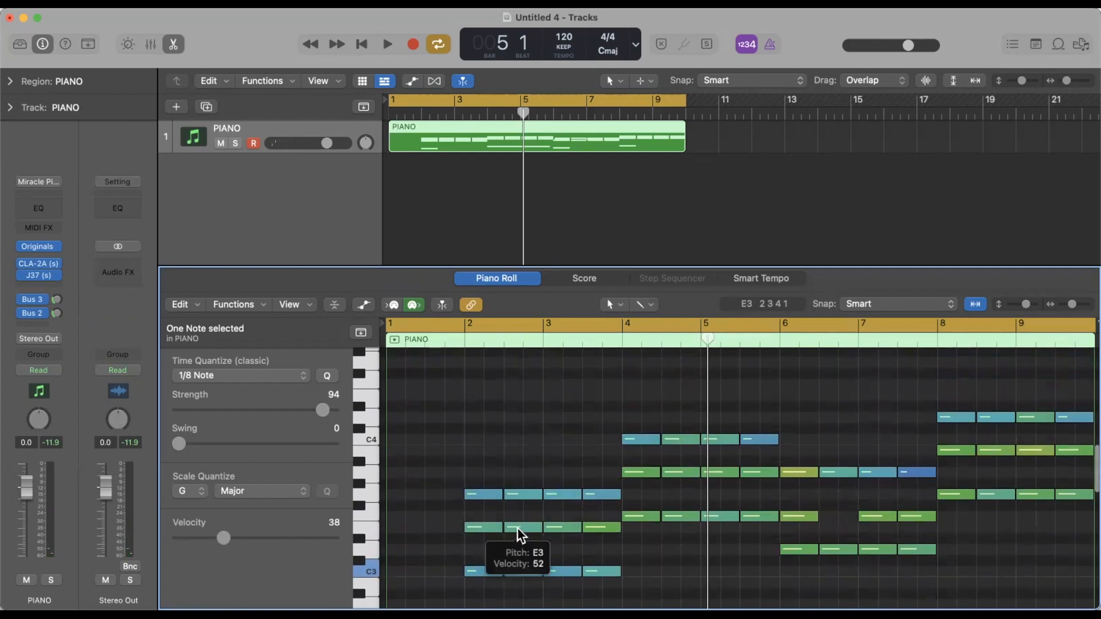
scroll(517, 528, "down", 6)
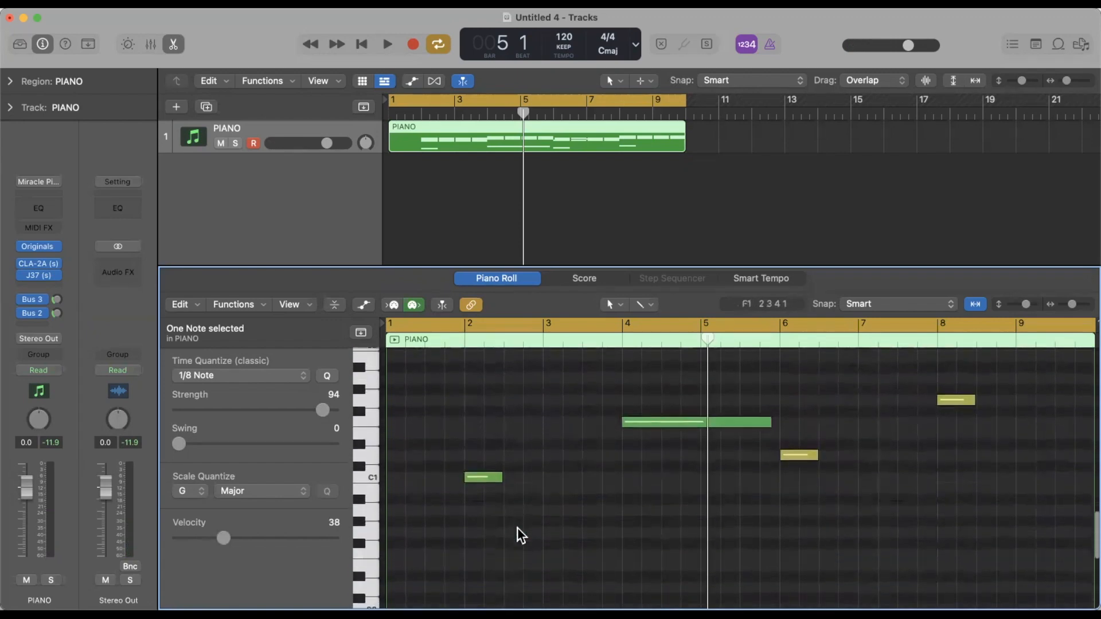
key("super+z")
key("super+z")
key("super+z")
key("super+z")
key("super+z")
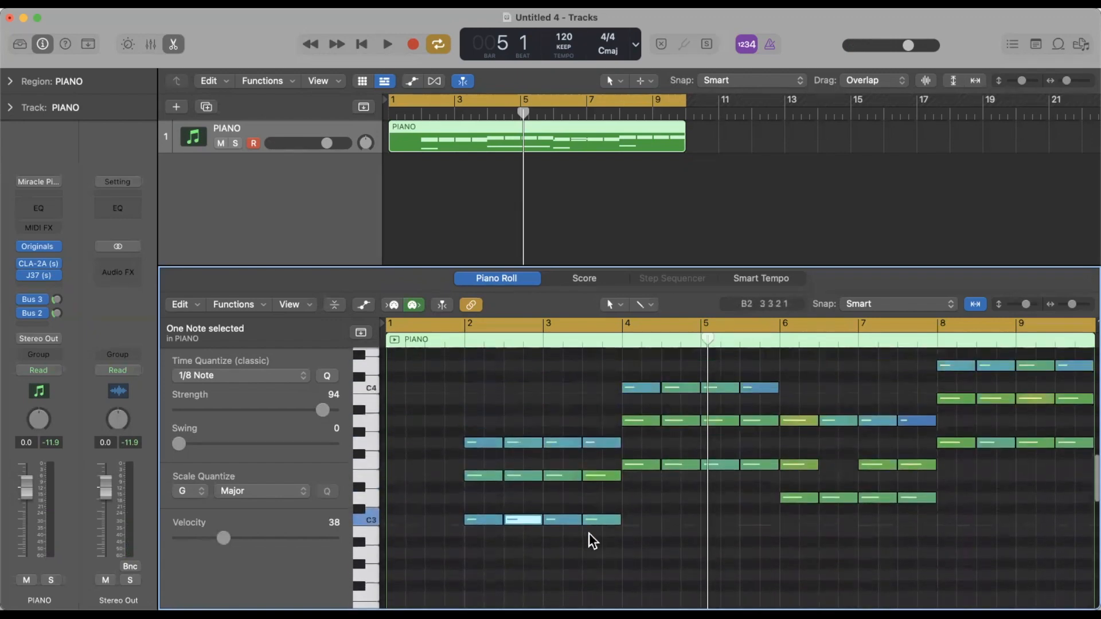
scroll(681, 532, "up", 3)
scroll(680, 533, "up", 2)
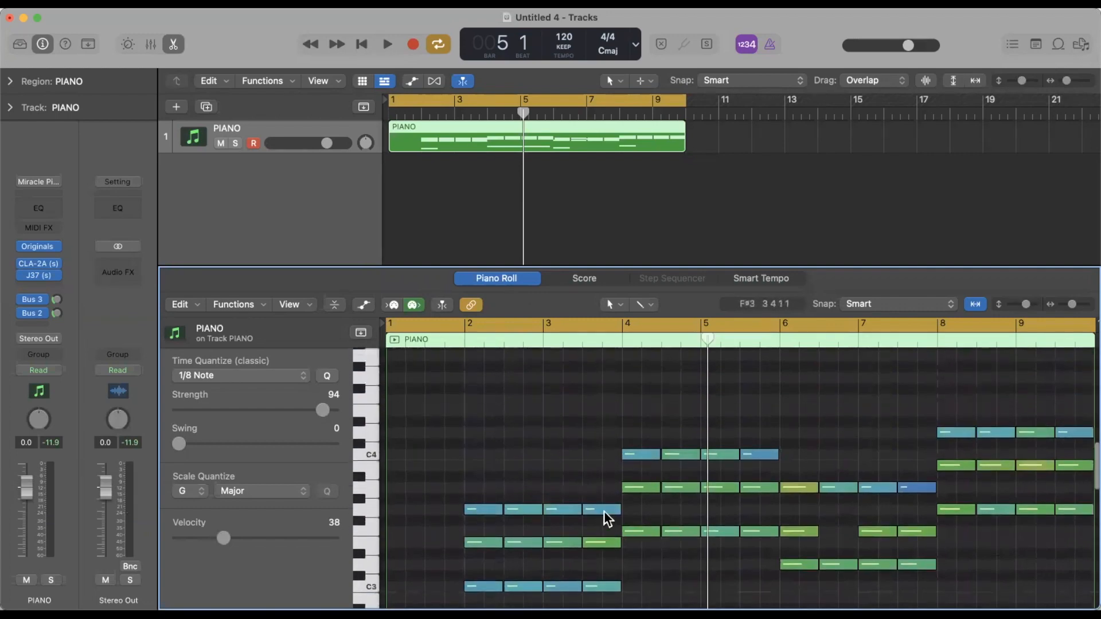
left_click(605, 510)
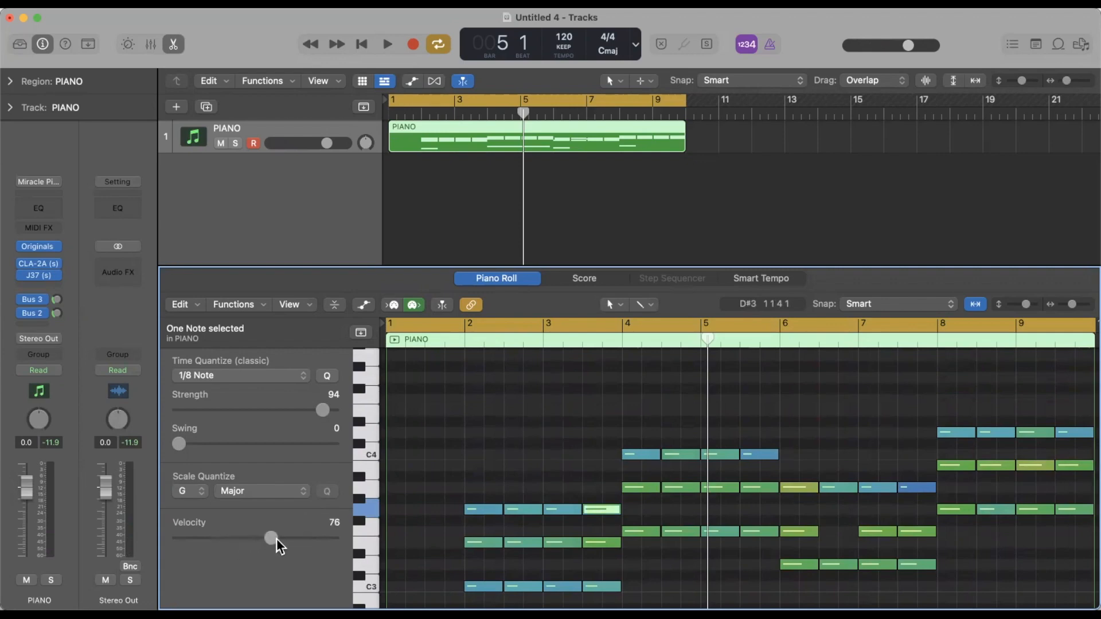
left_click_drag(276, 539, 281, 540)
left_click(581, 484)
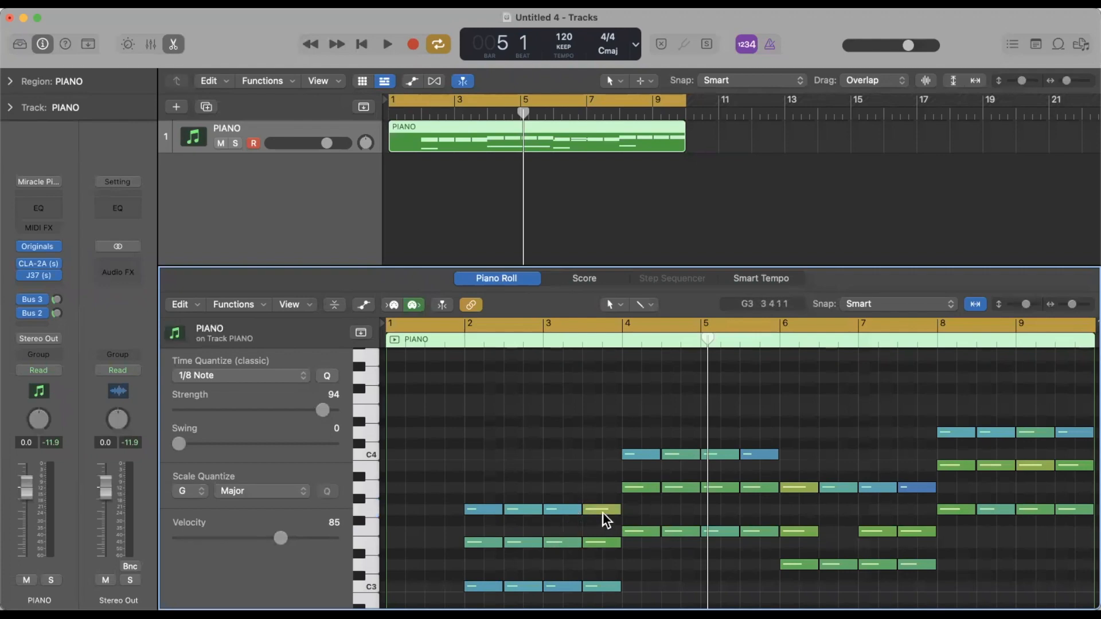
Push that G3 note to maximum velocity 127 and play back to hear it
left_click(602, 512)
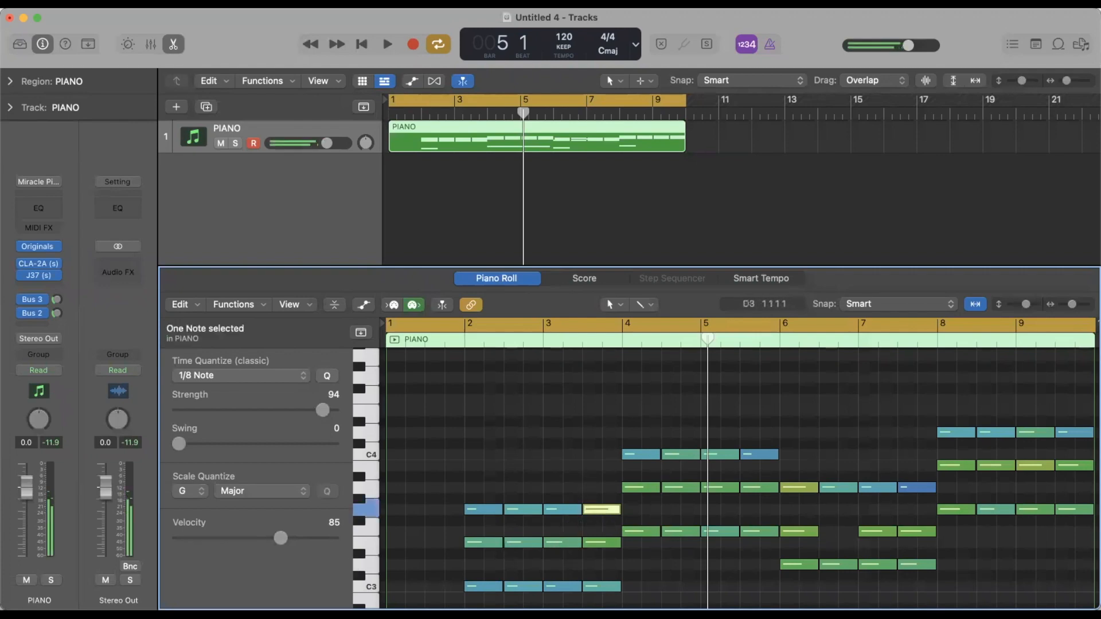
left_click_drag(280, 540, 364, 543)
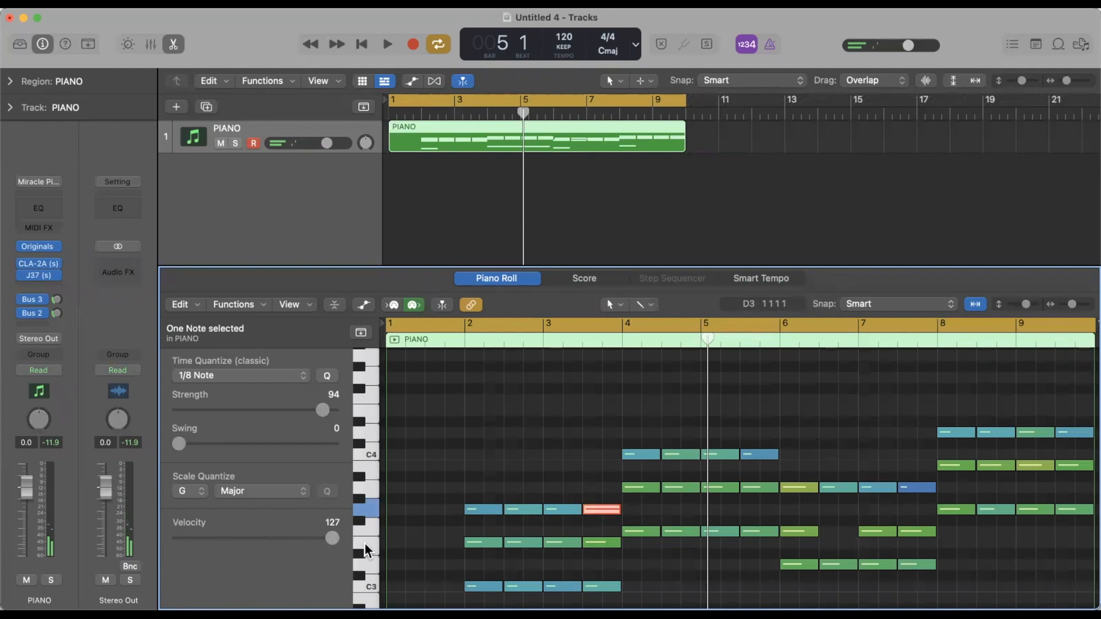
left_click(624, 417)
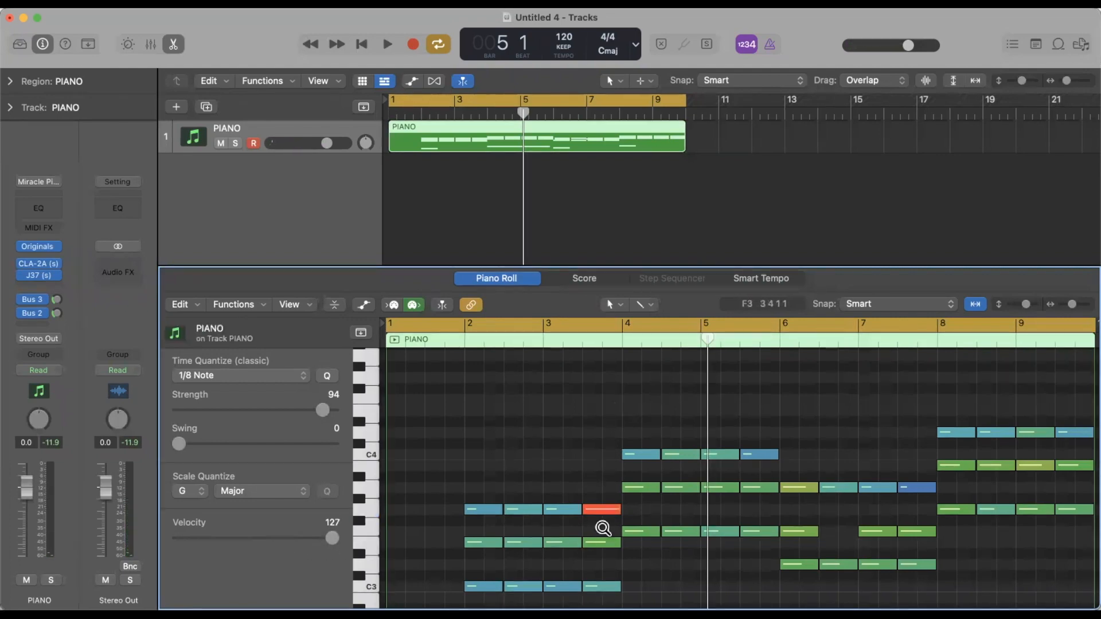
left_click(607, 511)
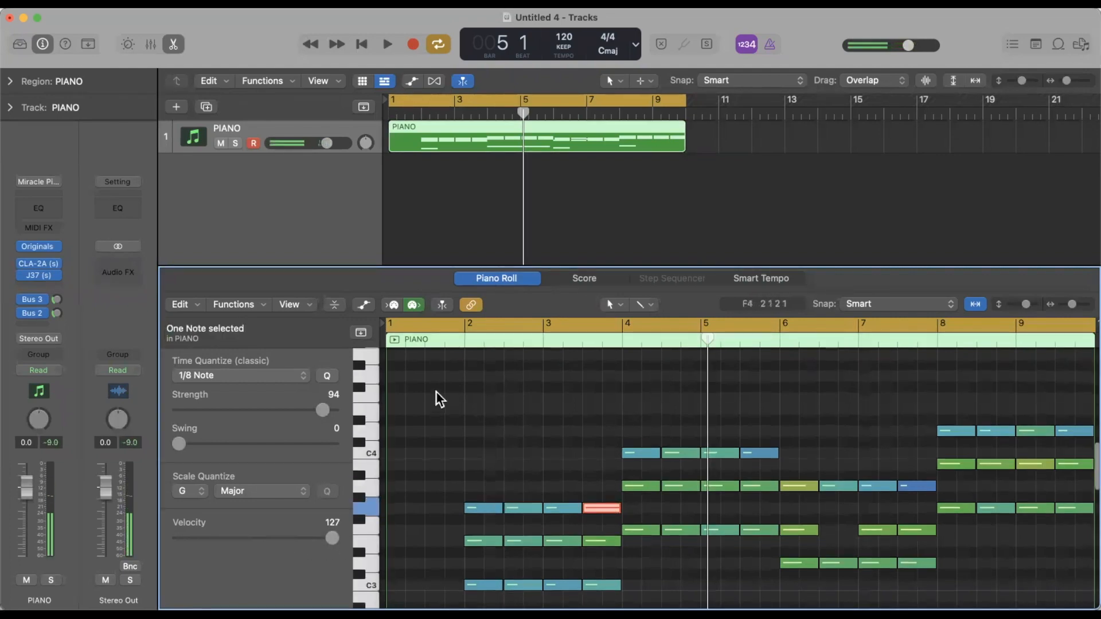
left_click(429, 339)
key("space")
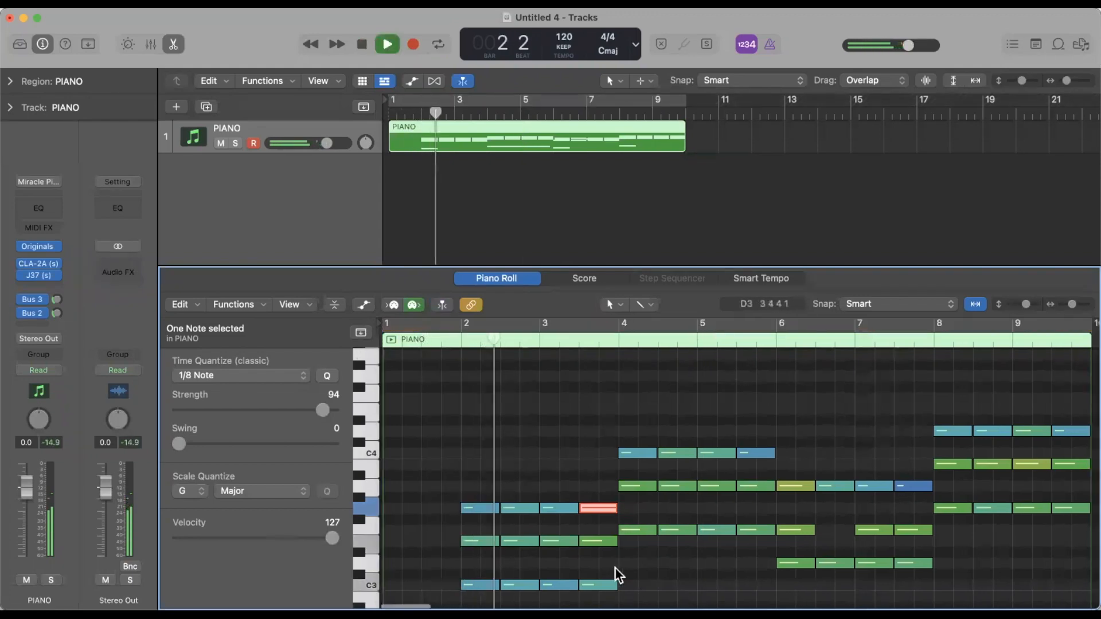
scroll(615, 568, "right", 2)
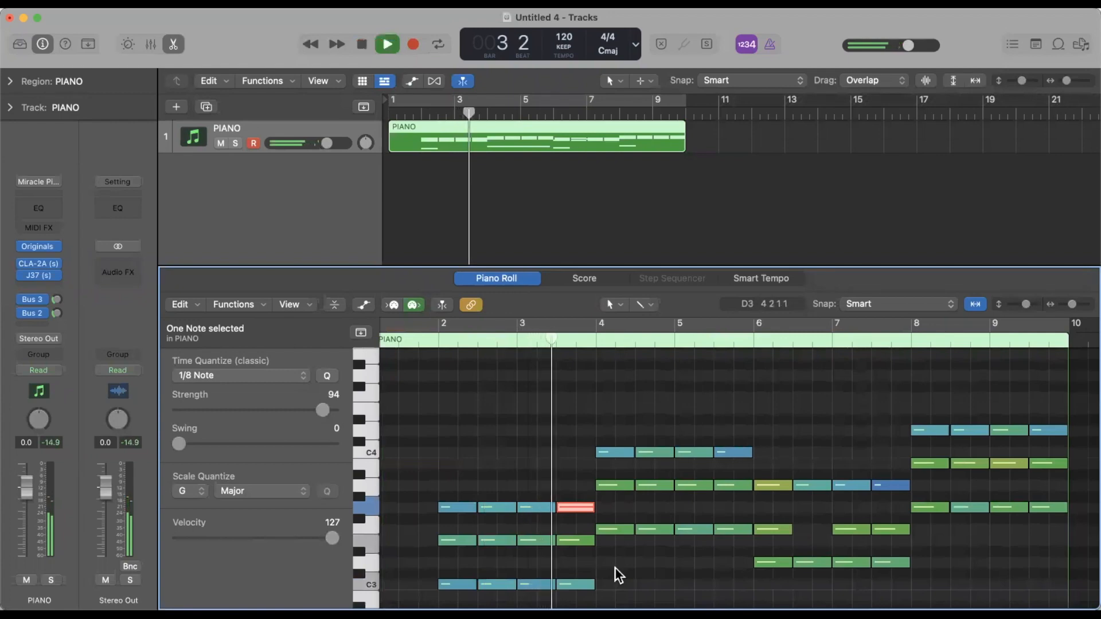
key("space")
Audition the G3 note again and lower its velocity to about 63
left_click(440, 344)
left_click(567, 510)
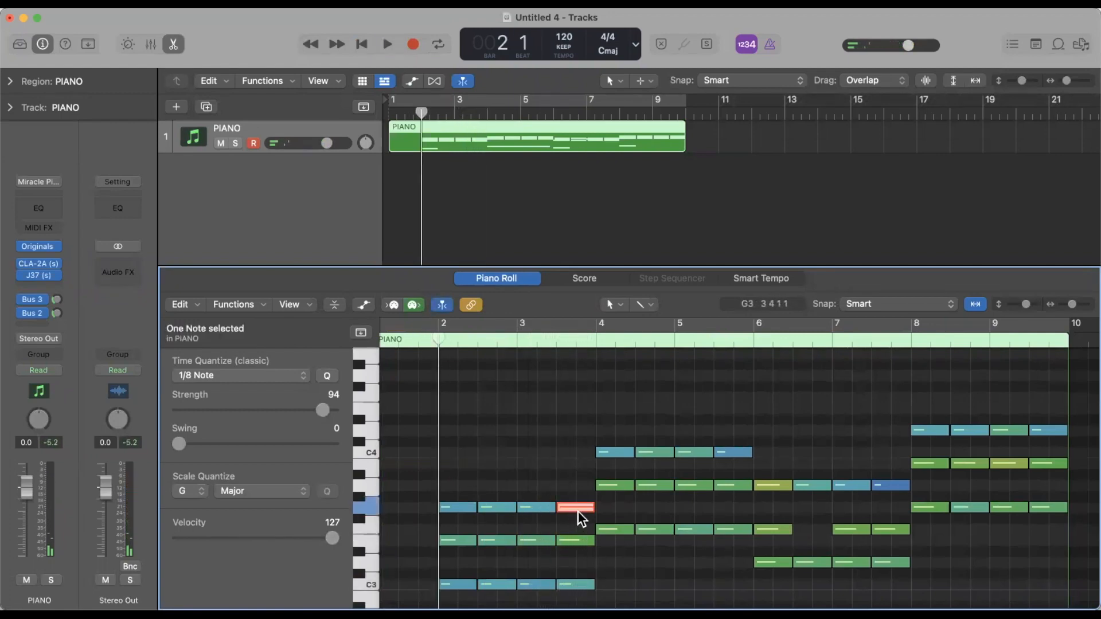
left_click_drag(331, 540, 217, 541)
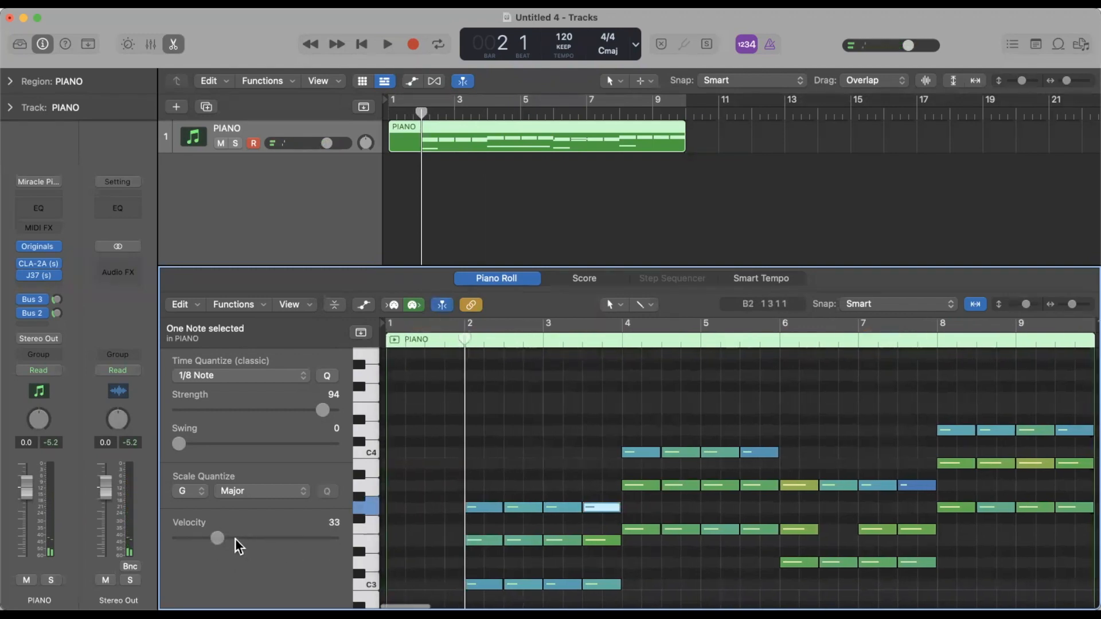
scroll(698, 471, "down", 3)
Select all 51 notes and bring their velocity down together to 10
left_click(691, 478)
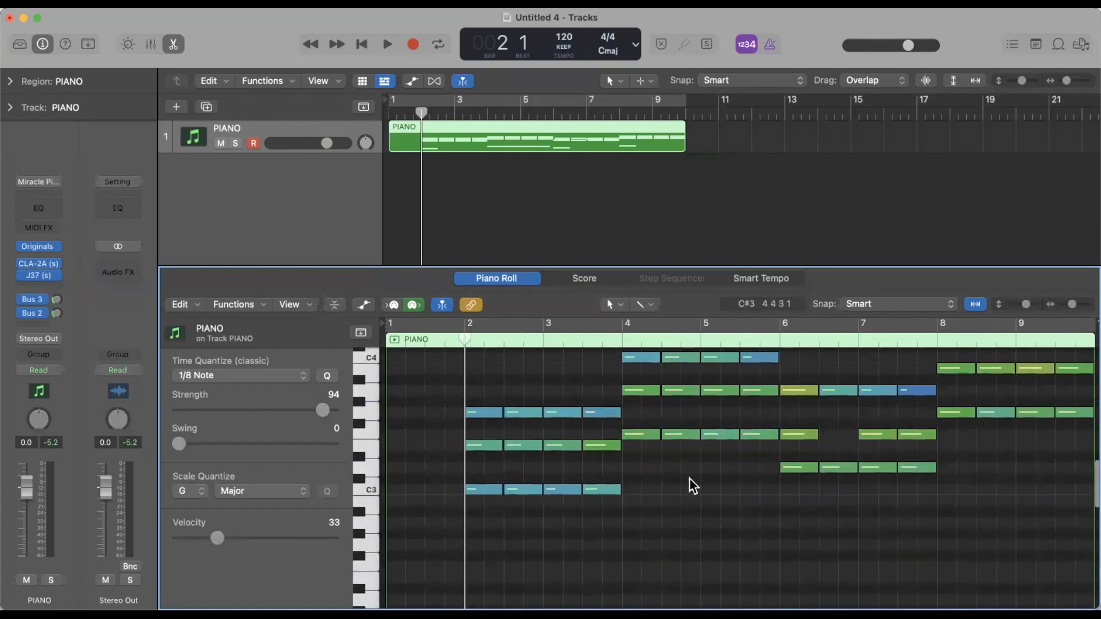
key("super+a")
scroll(693, 485, "up", 2)
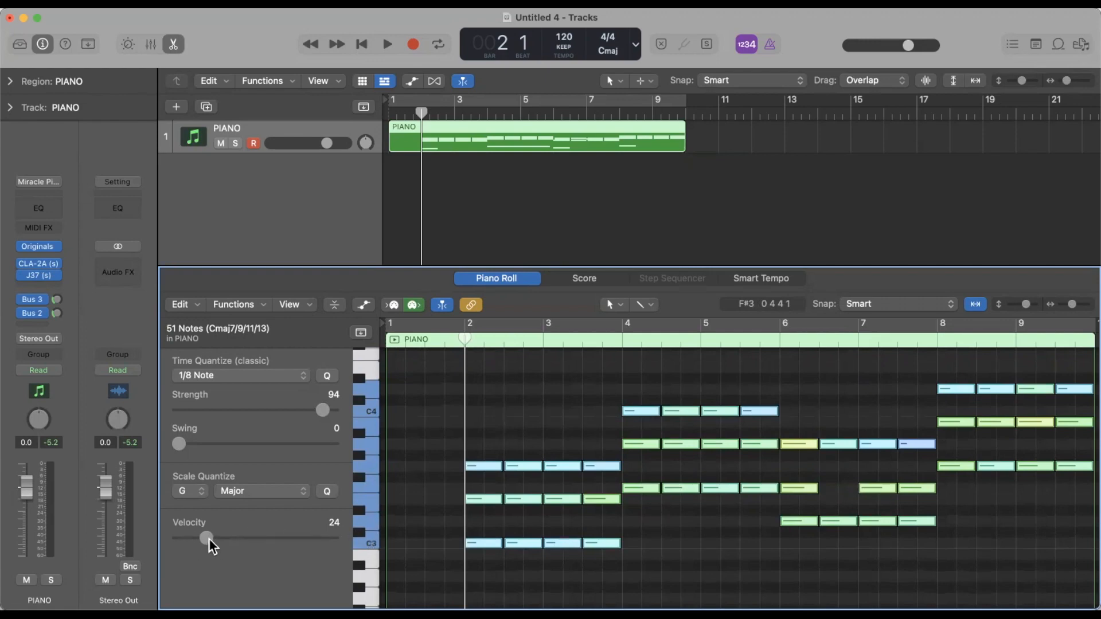
left_click_drag(209, 539, 352, 540)
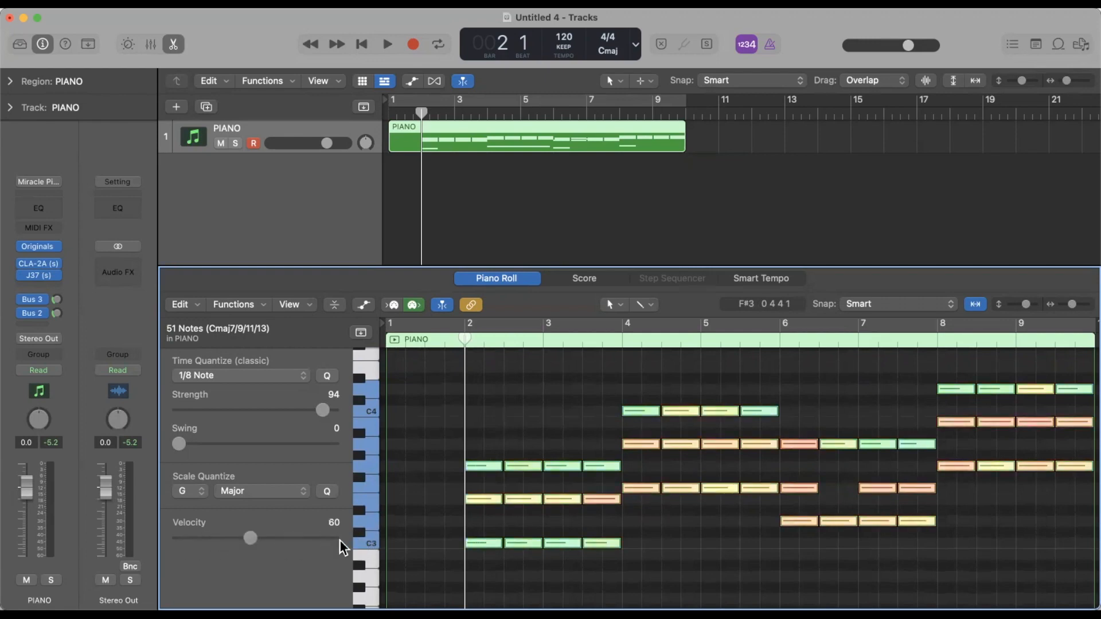
left_click_drag(253, 540, 187, 540)
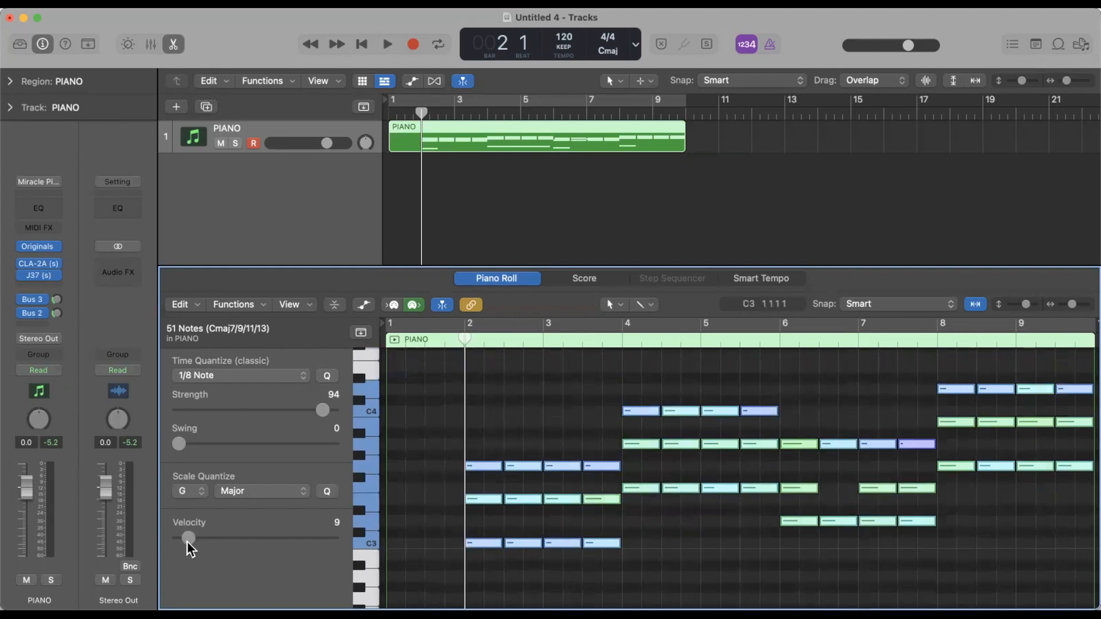
left_click_drag(187, 539, 190, 539)
Select the upper bar-3 note and play back the softened part, then stop
left_click(594, 441)
left_click(555, 467)
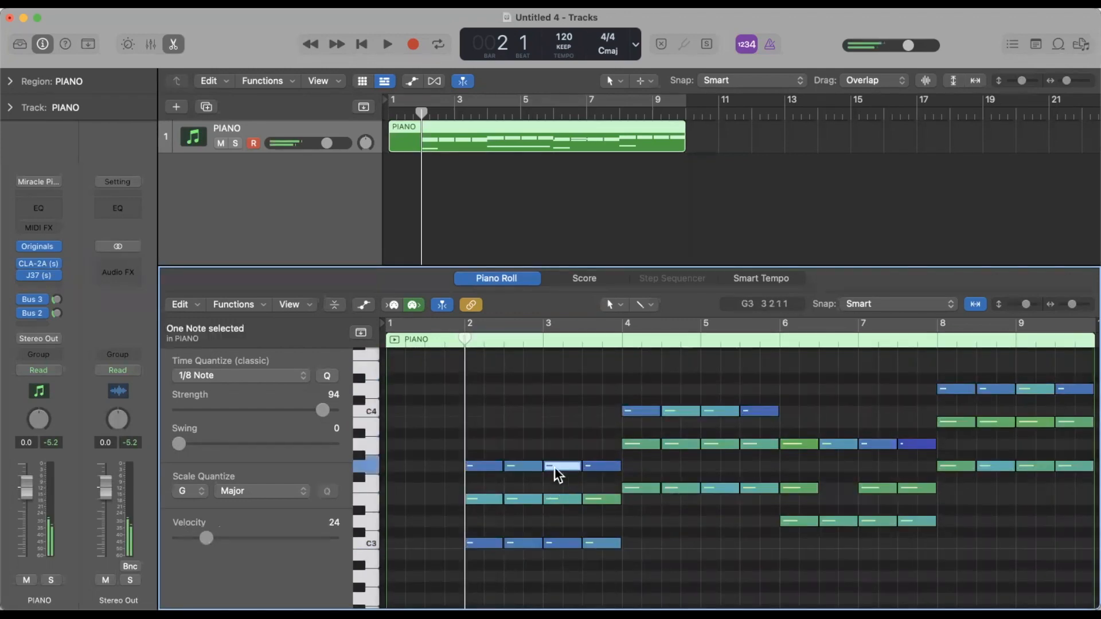
key("space")
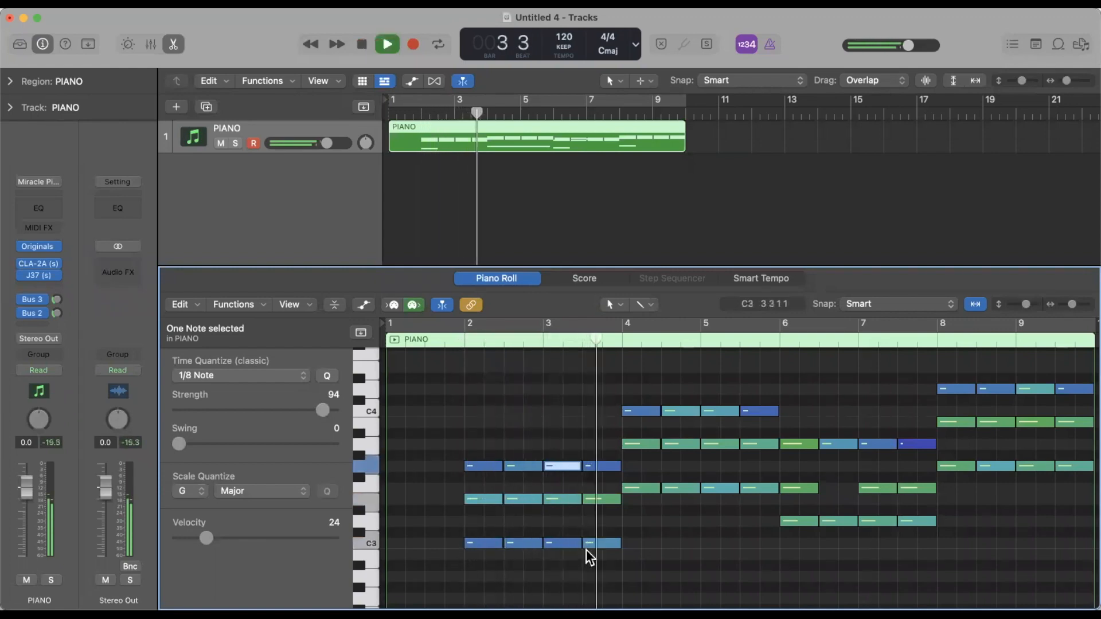
key("space")
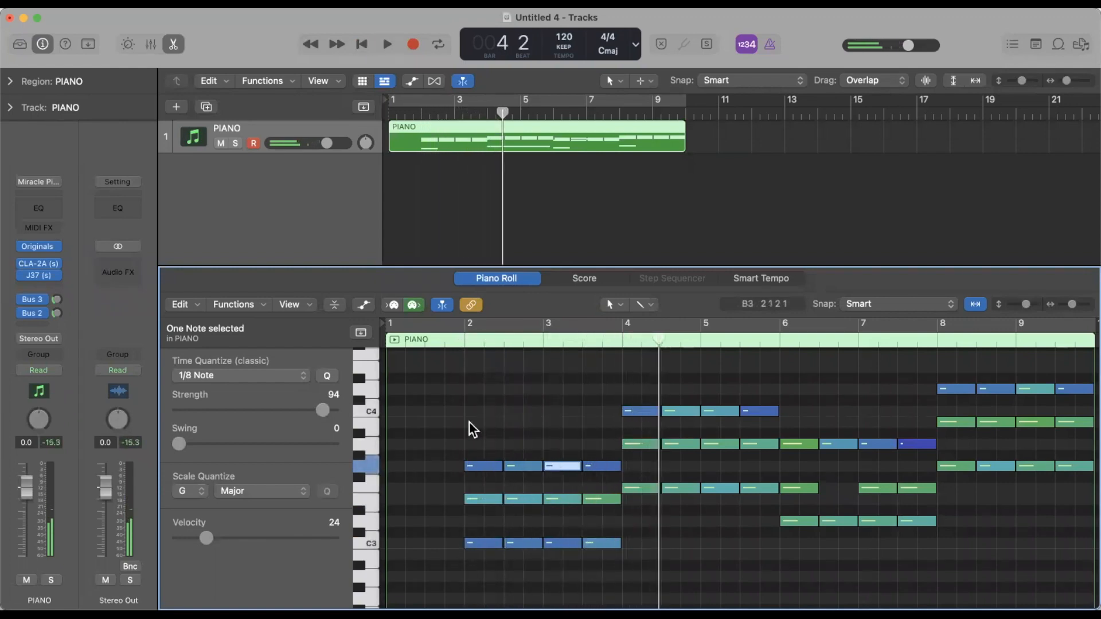
scroll(469, 422, "down", 3)
scroll(470, 423, "down", 1)
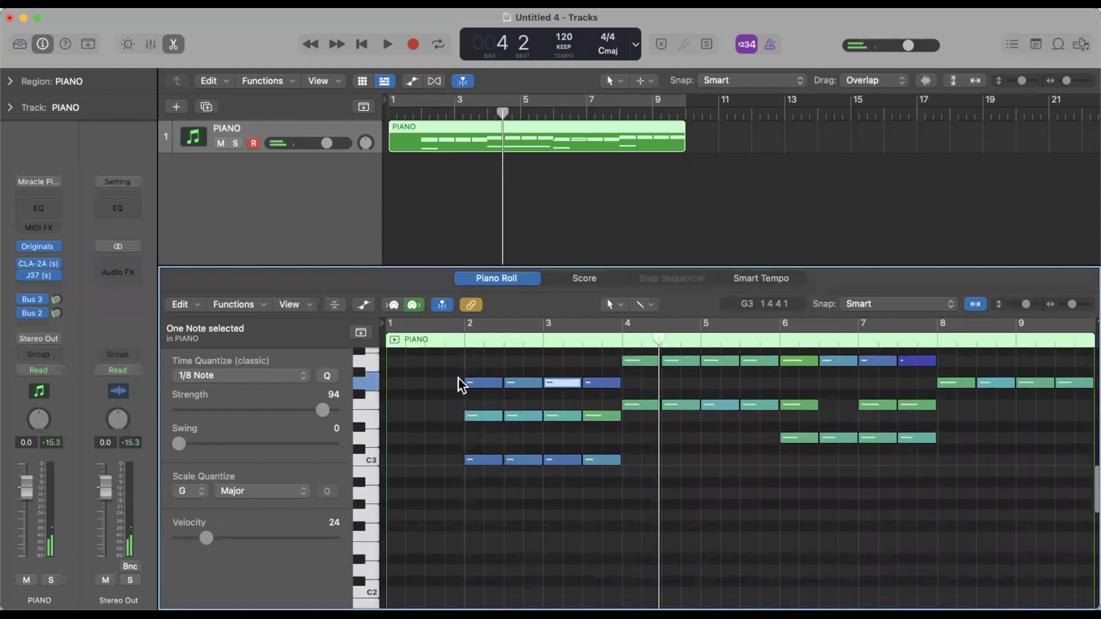
Extend the bar 2, 6 and 8 bass notes to sustain until the next note or region end
left_click(468, 338)
scroll(473, 424, "down", 5)
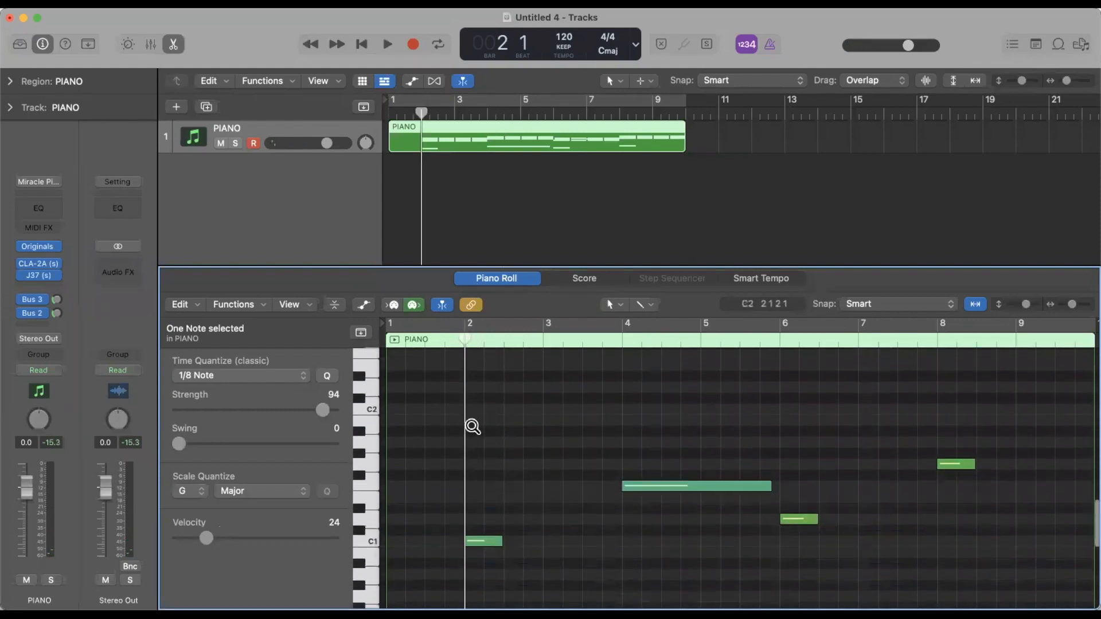
scroll(473, 425, "down", 5)
scroll(474, 425, "up", 3)
left_click(483, 400)
scroll(508, 425, "down", 2)
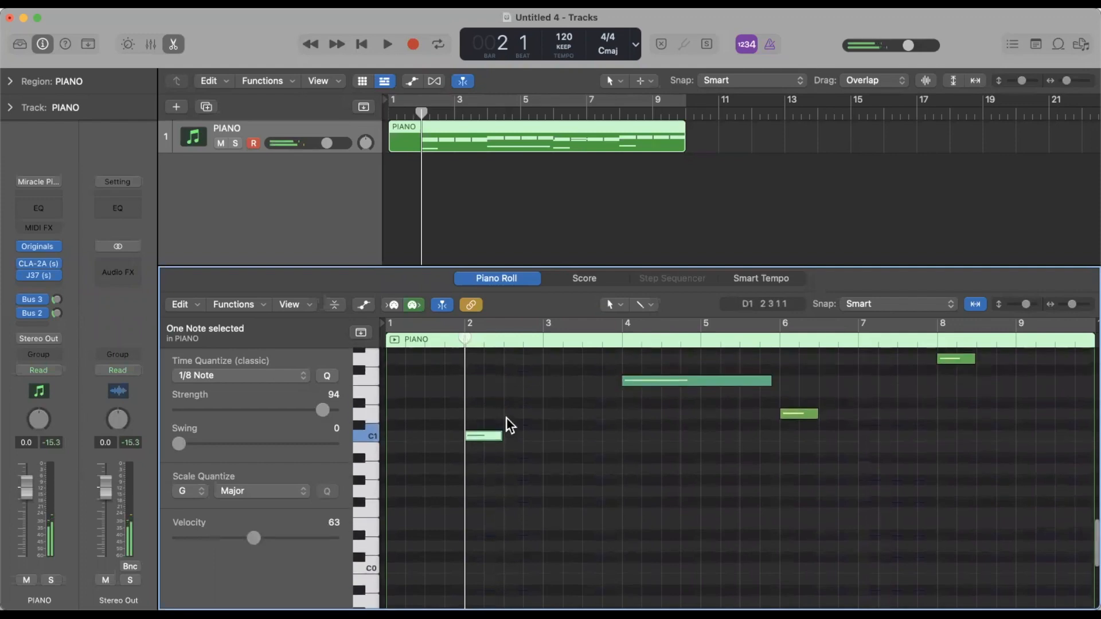
scroll(508, 424, "down", 3)
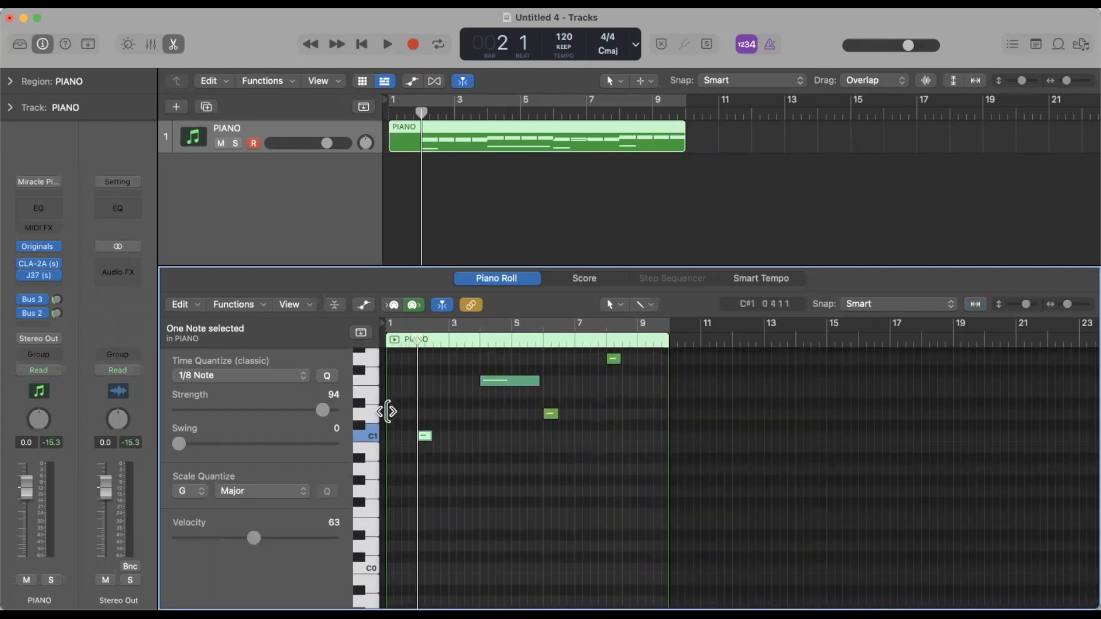
left_click_drag(401, 410, 575, 446)
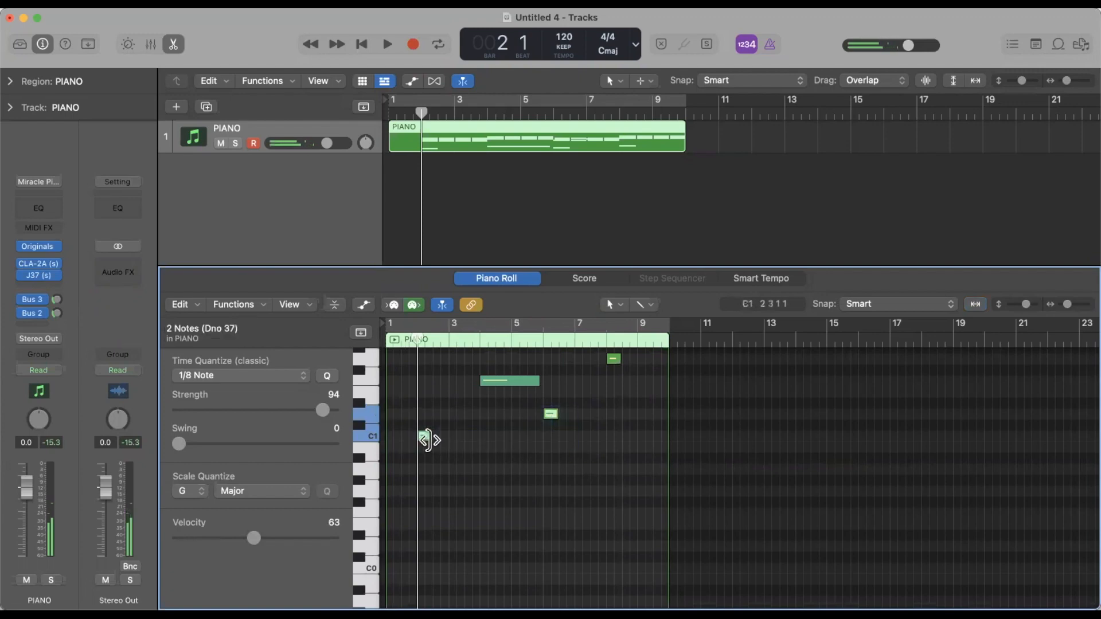
left_click_drag(429, 437, 481, 440)
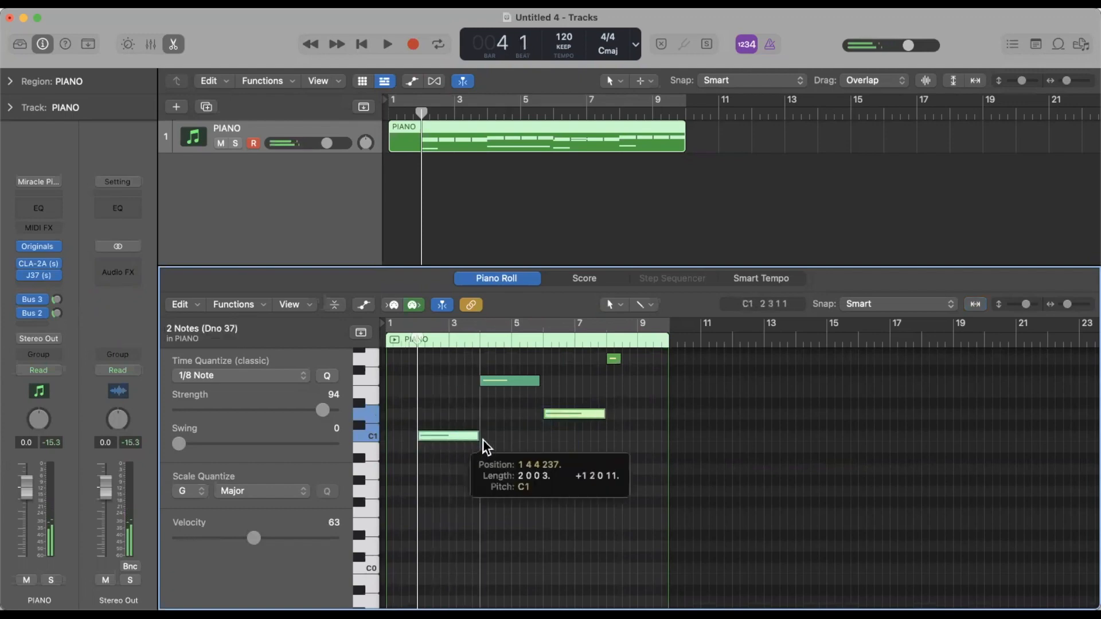
scroll(758, 437, "up", 2)
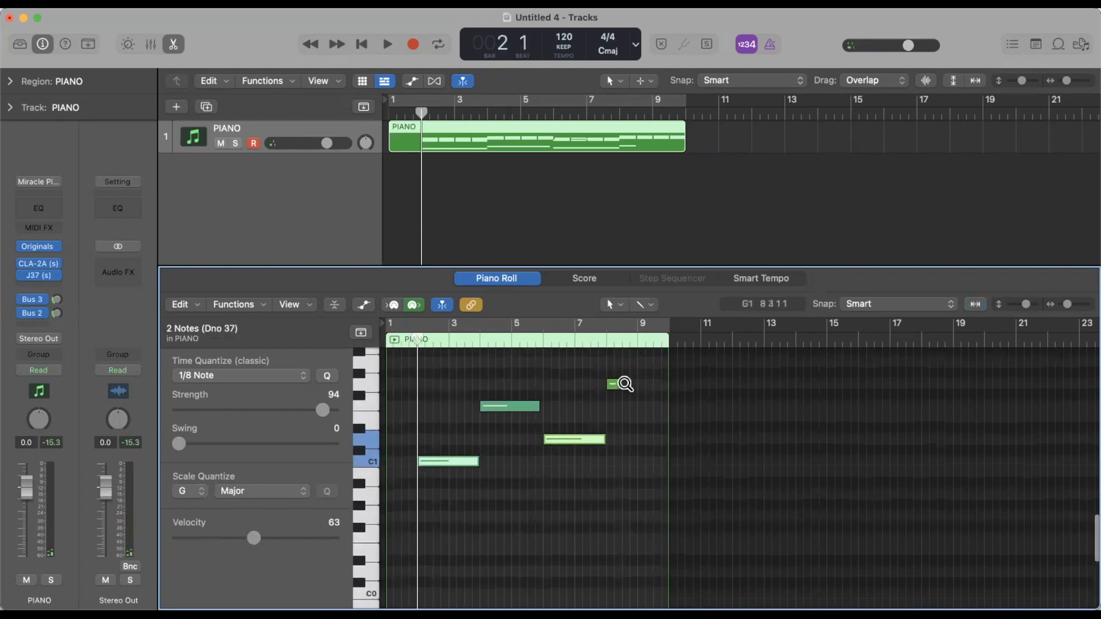
left_click_drag(619, 385, 664, 388)
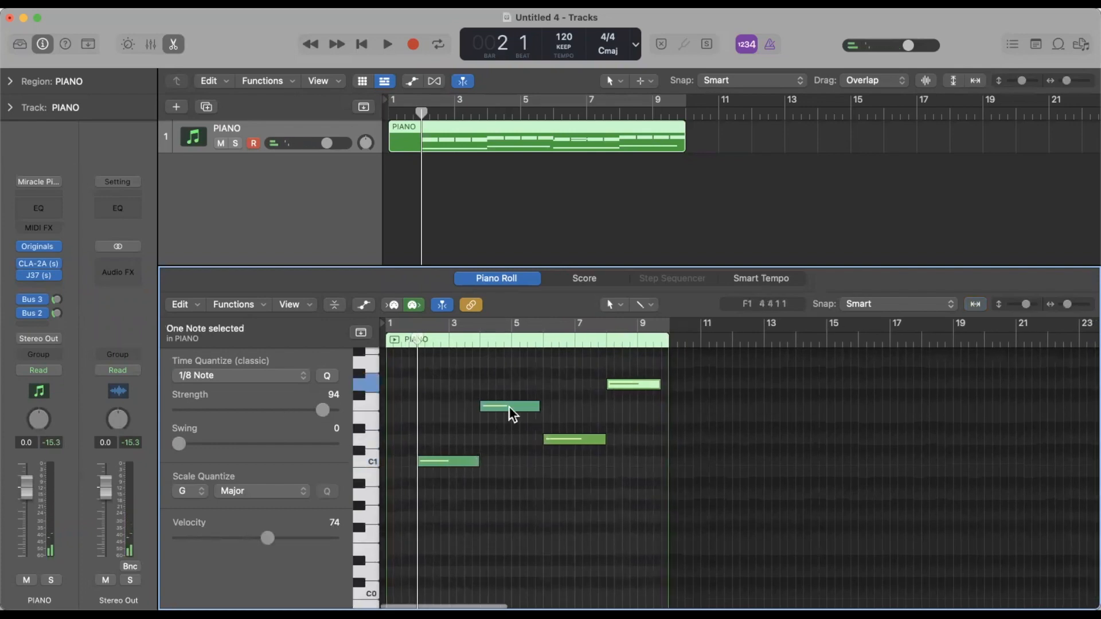
Option-drag the four bass notes to copies one octave lower, comparing with and without them
left_click_drag(432, 377, 647, 461)
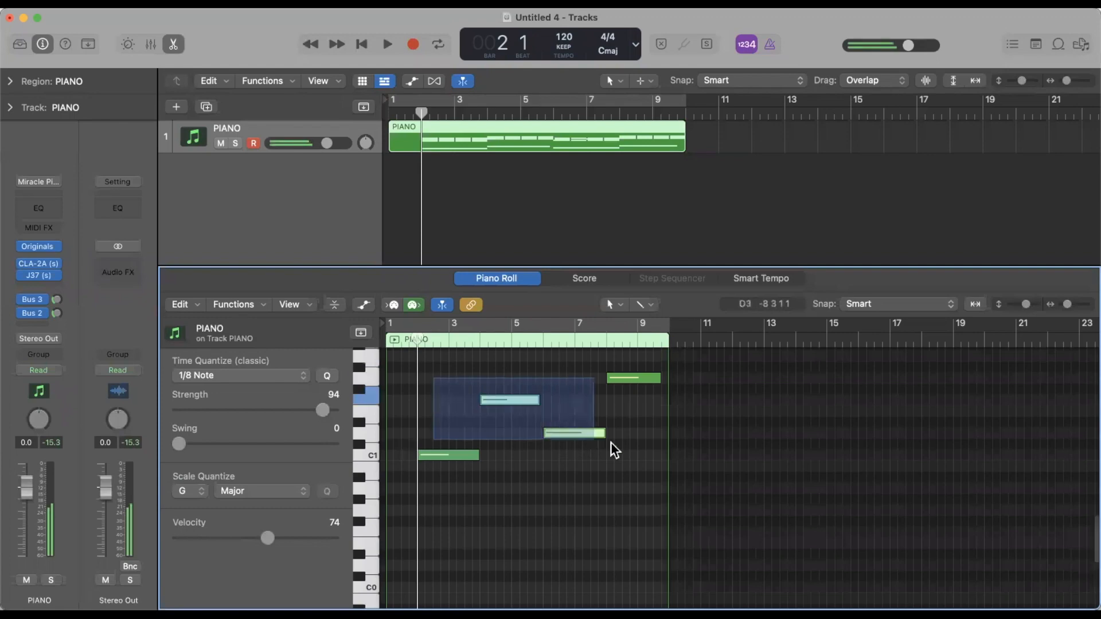
scroll(583, 445, "down", 2)
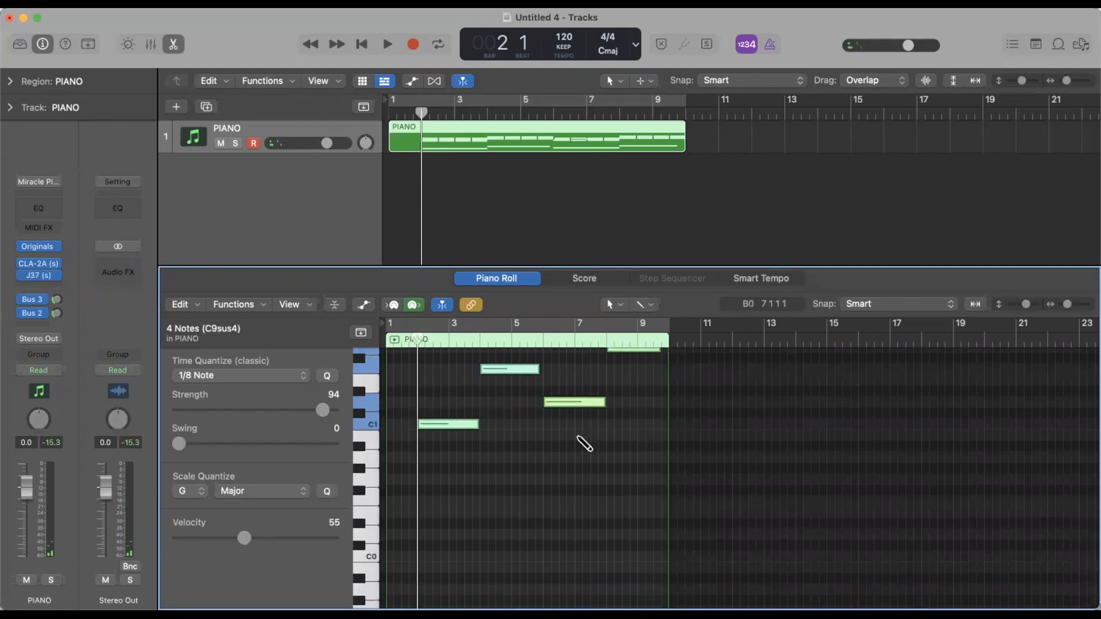
key("Return")
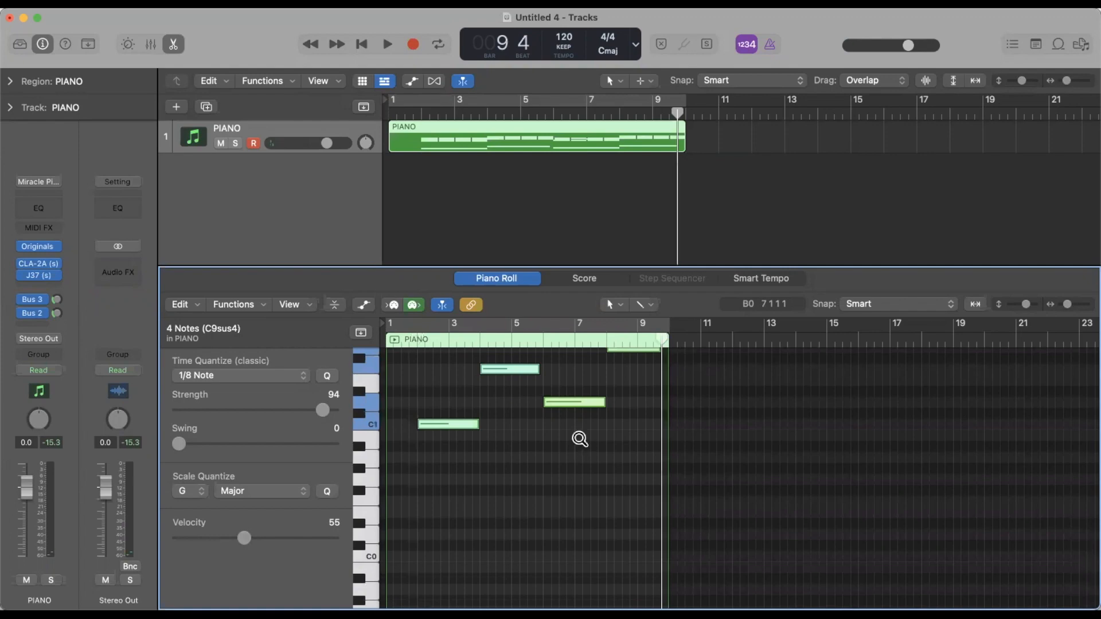
left_click_drag(575, 405, 583, 445)
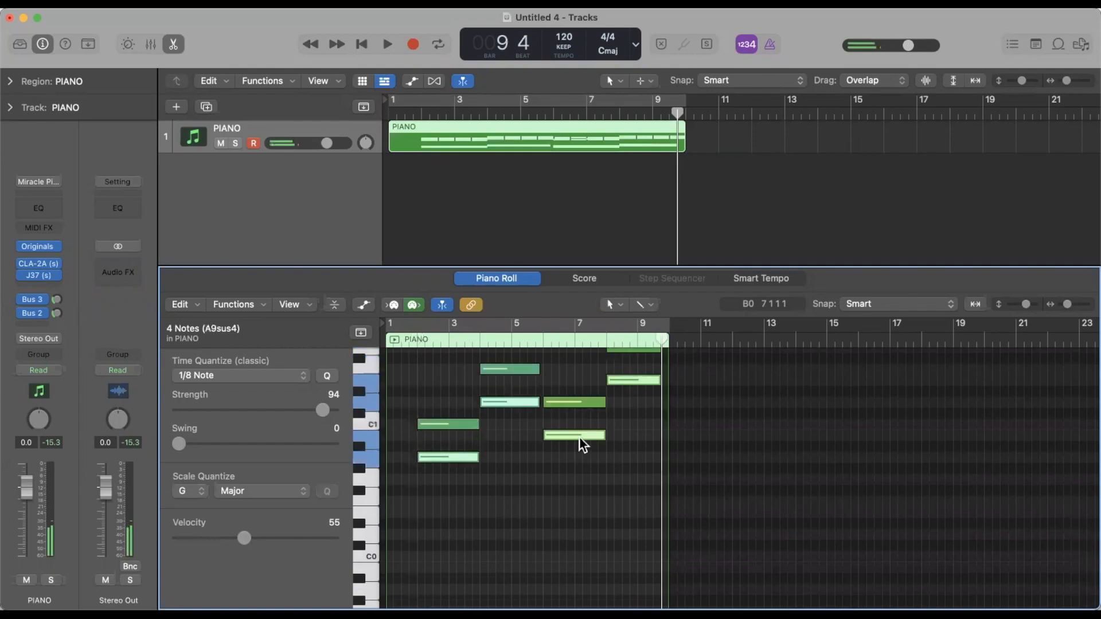
left_click(582, 444)
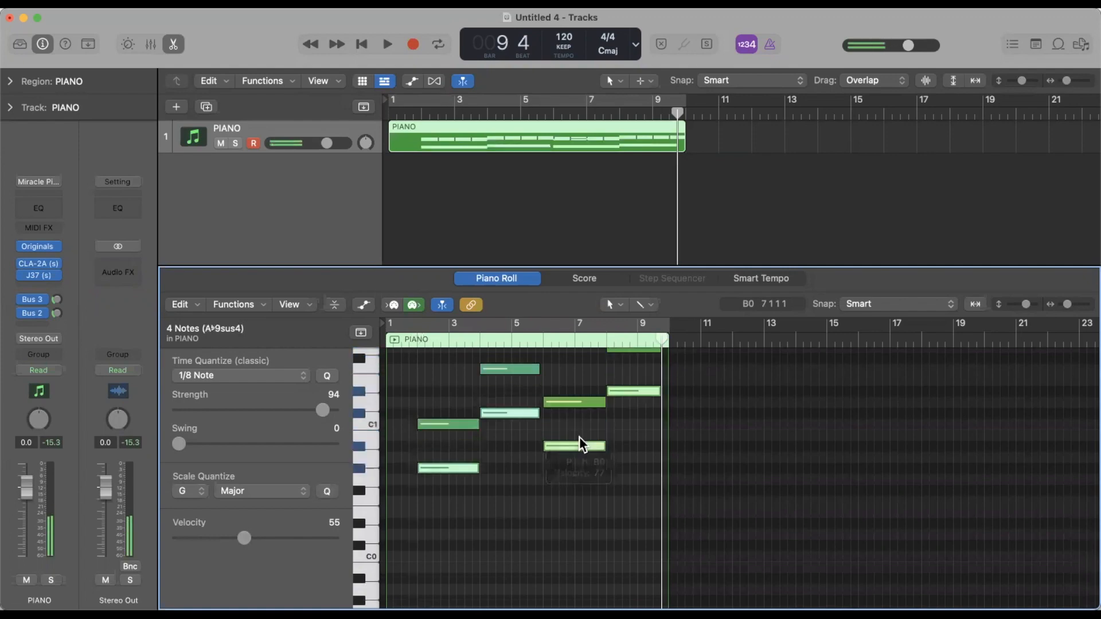
left_click_drag(583, 444, 583, 449)
key("Delete")
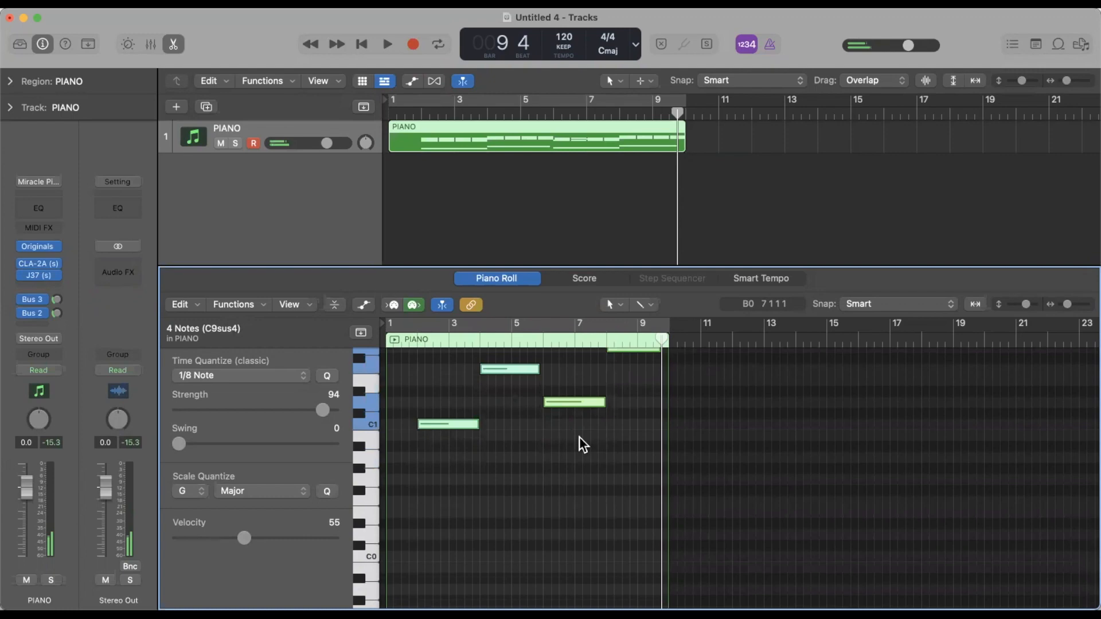
key("super+z")
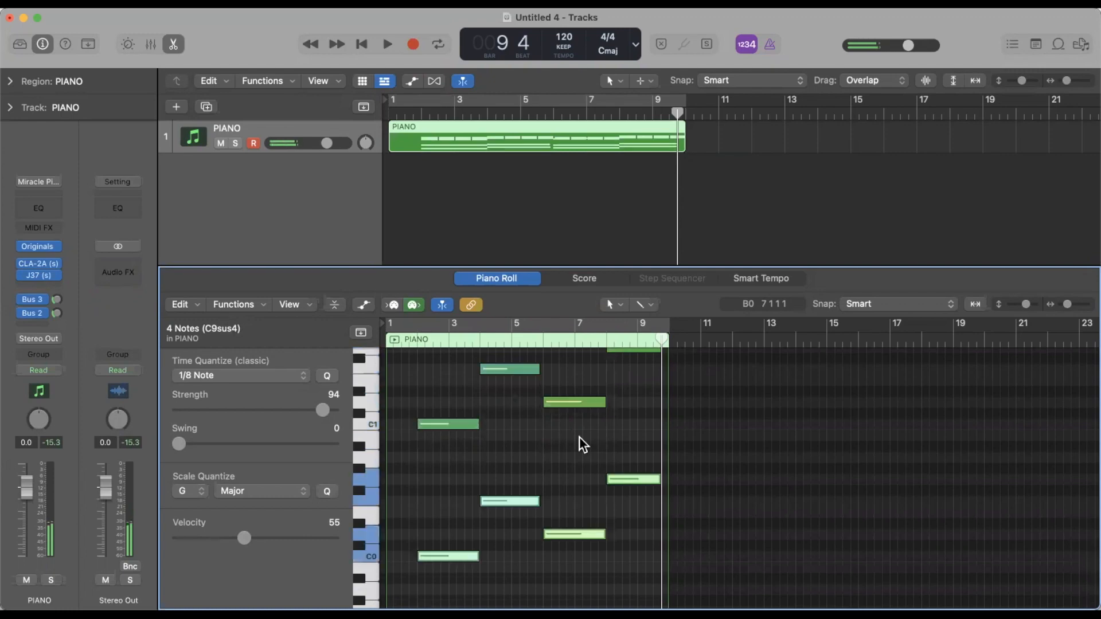
key("Delete")
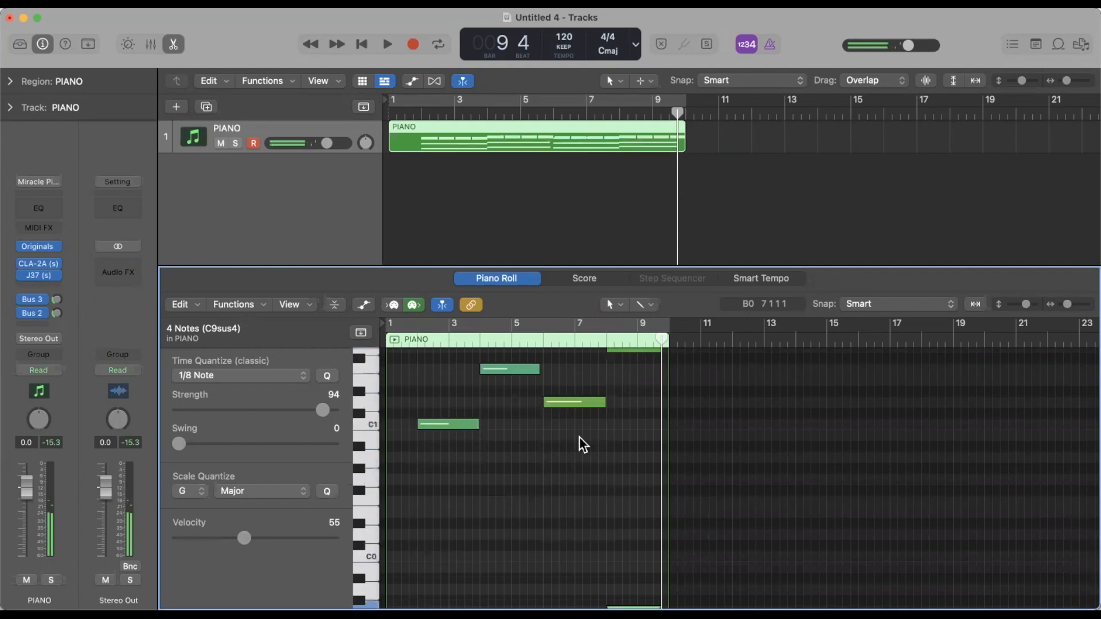
key("super+z")
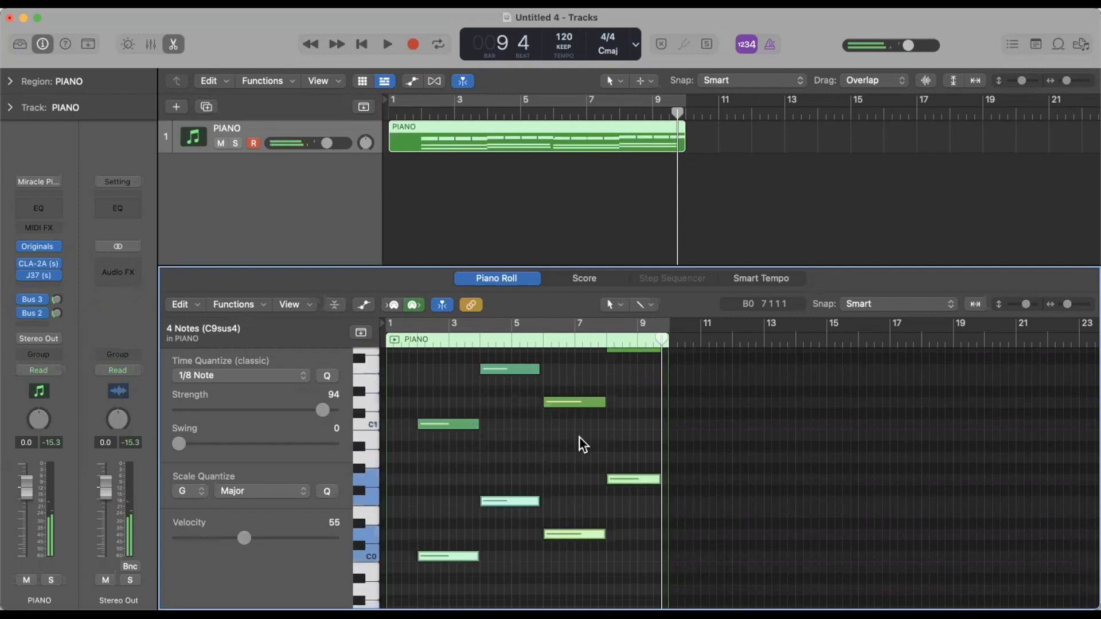
Play back the part with the doubled bass and reselect the PIANO region
key("space")
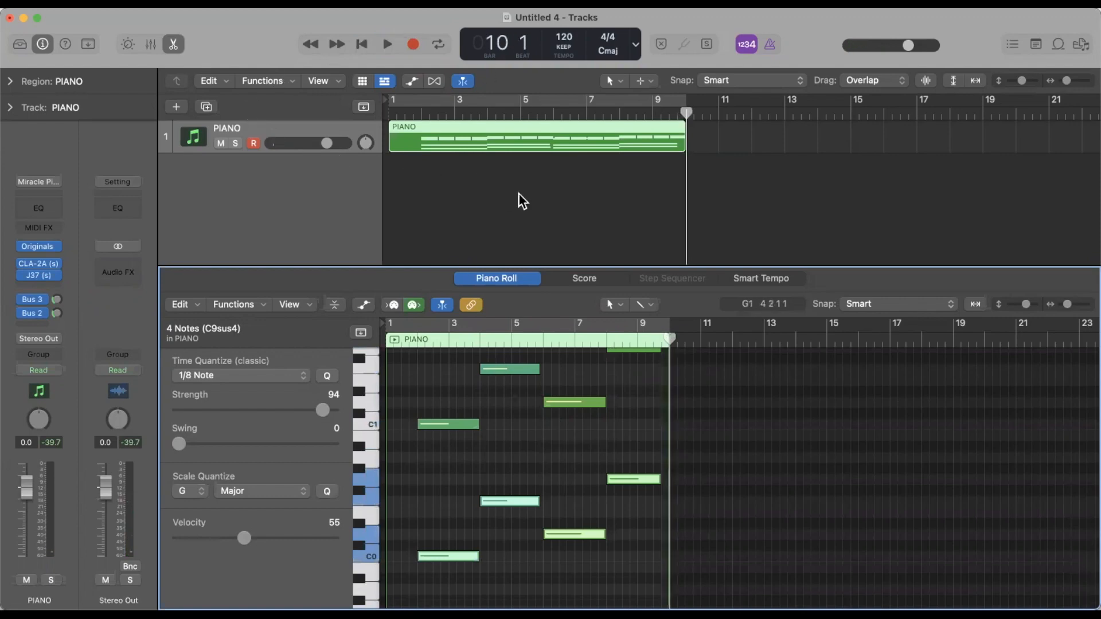
left_click(497, 187)
key("space")
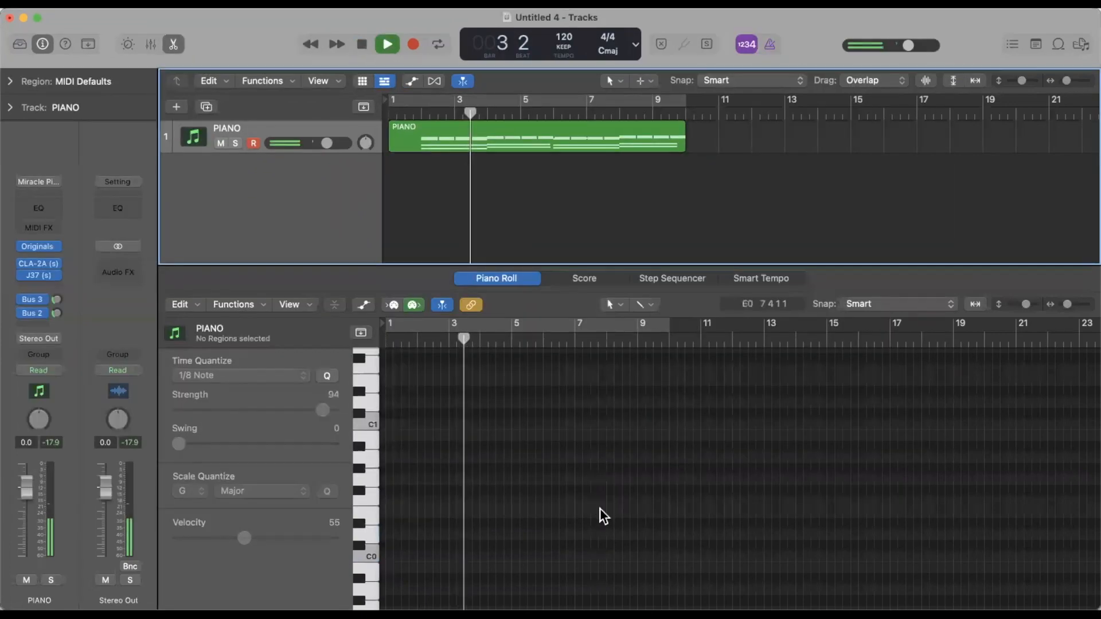
scroll(570, 490, "down", 2)
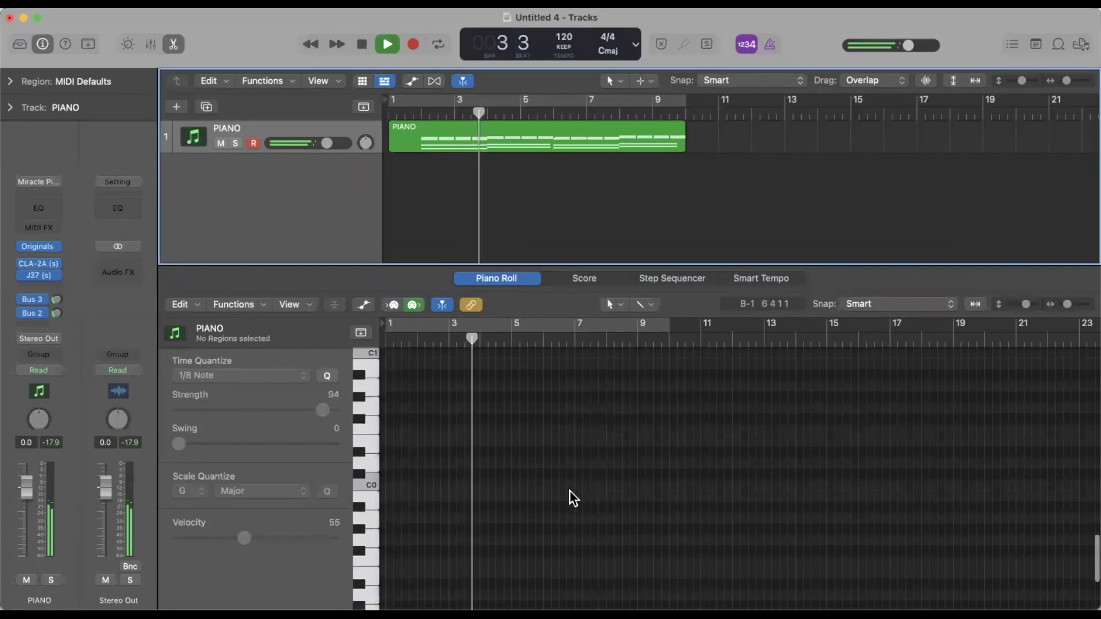
left_click(549, 137)
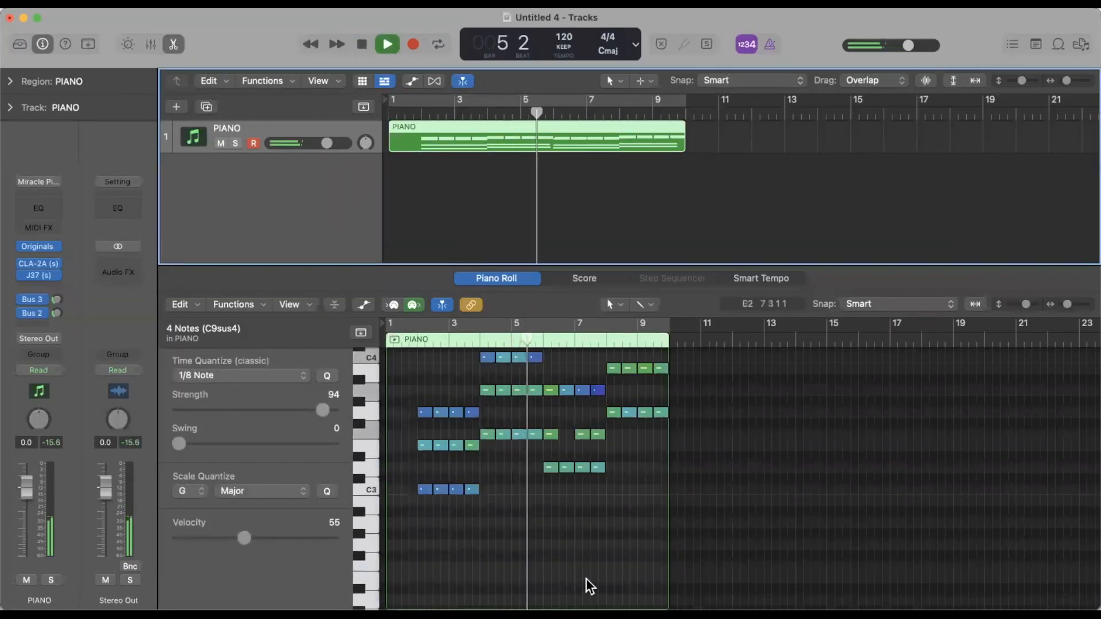
scroll(586, 579, "down", 5)
scroll(586, 580, "down", 3)
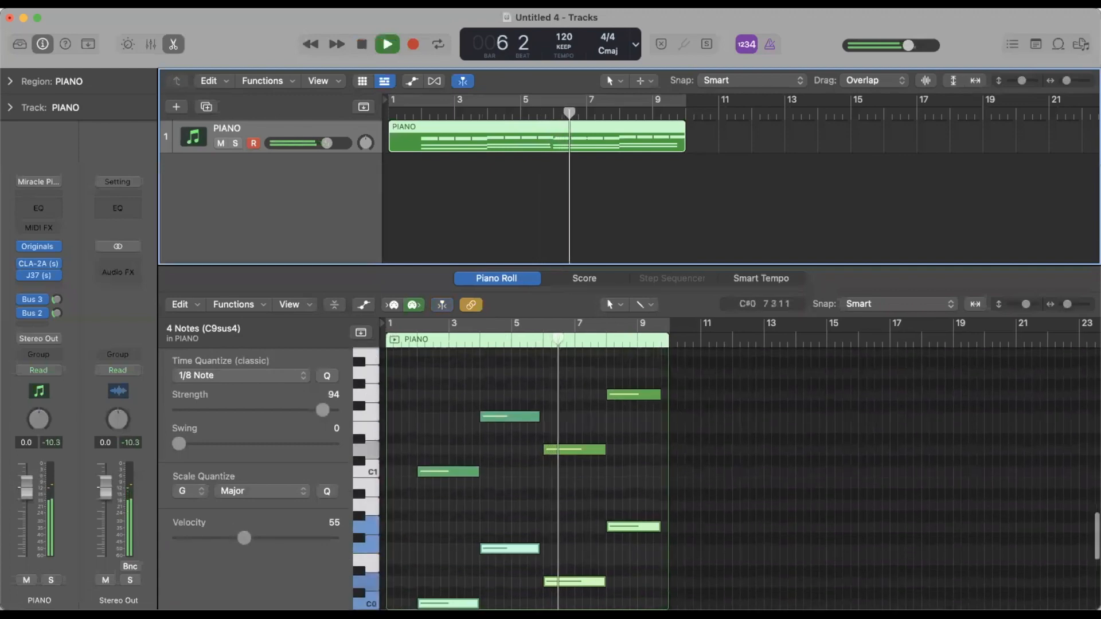
scroll(609, 580, "up", 1)
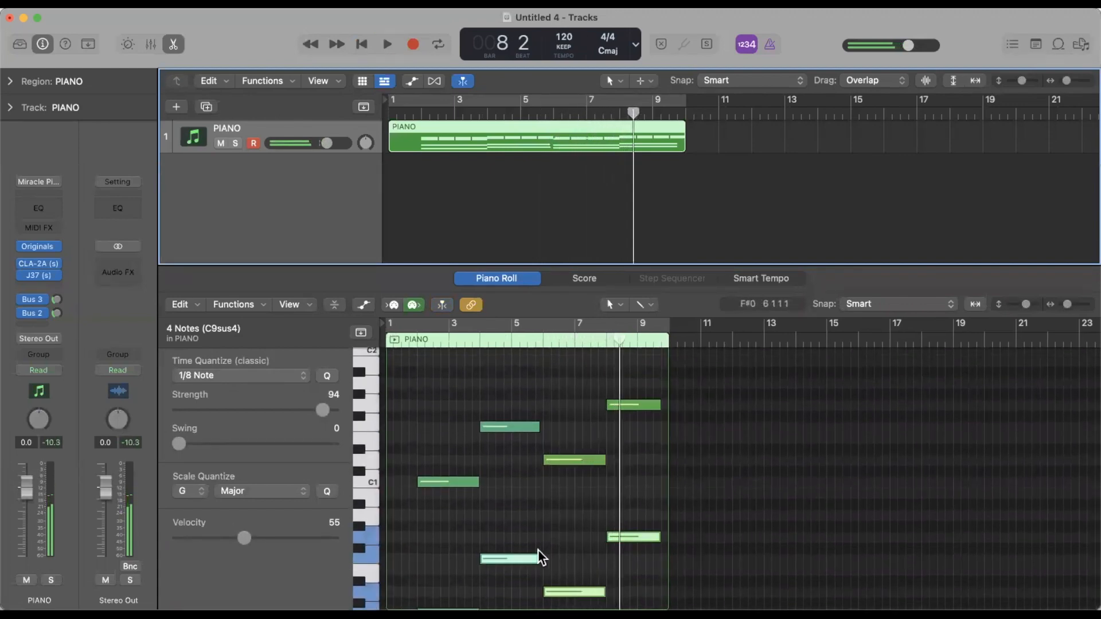
scroll(522, 540, "up", 5)
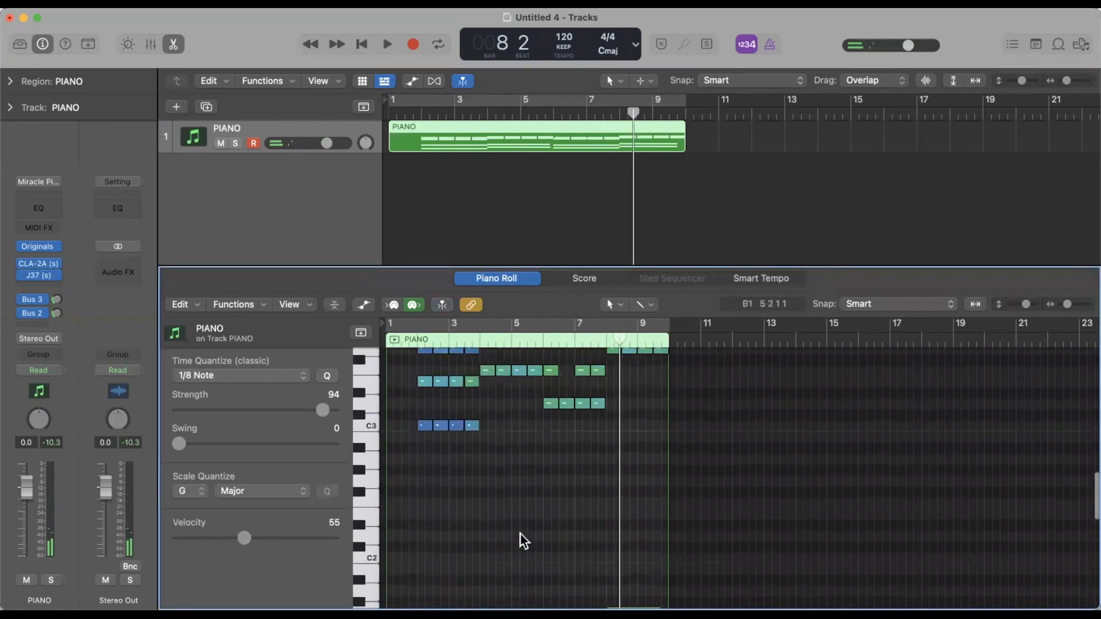
scroll(523, 540, "up", 5)
Transpose all selected piano notes up in pitch and audition the result from bar 2
key("super+a")
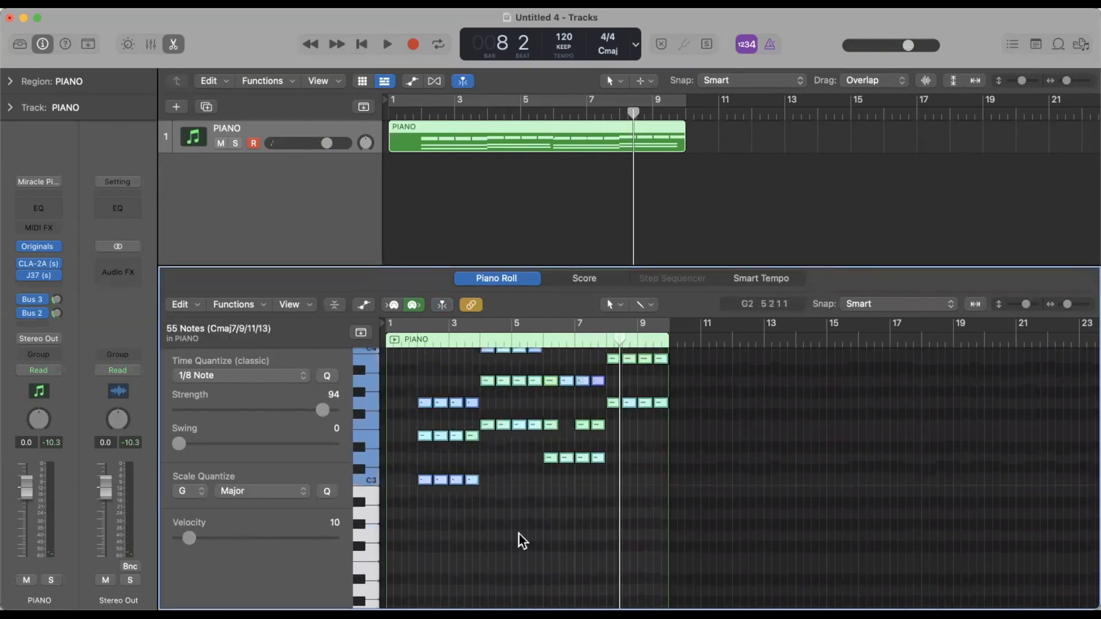
scroll(519, 540, "down", 5)
key("alt+shift+Down")
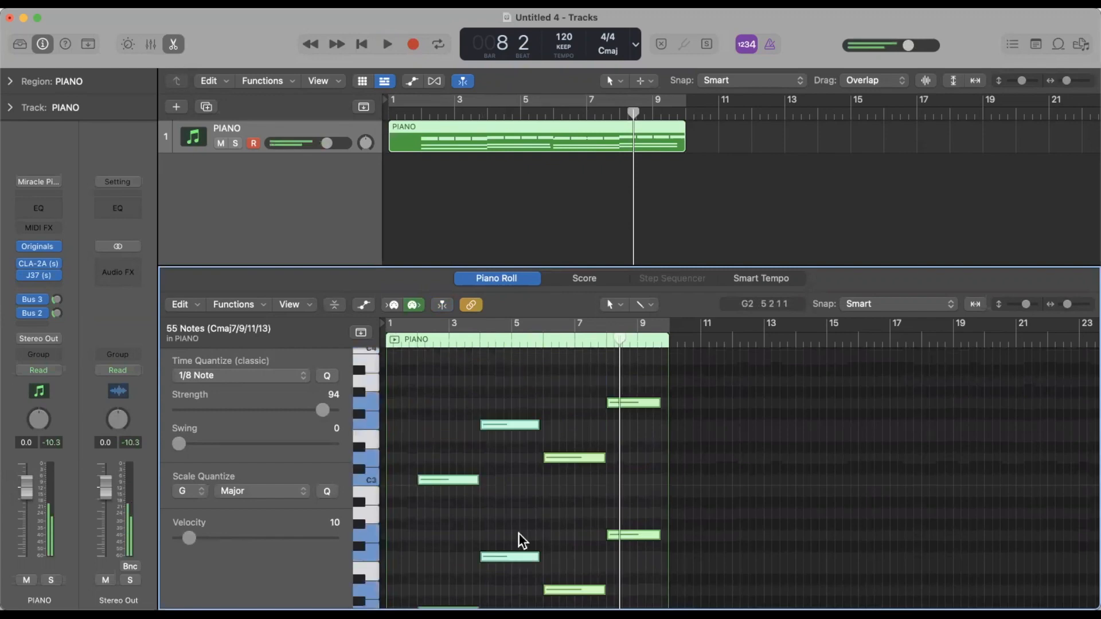
double_click(424, 335)
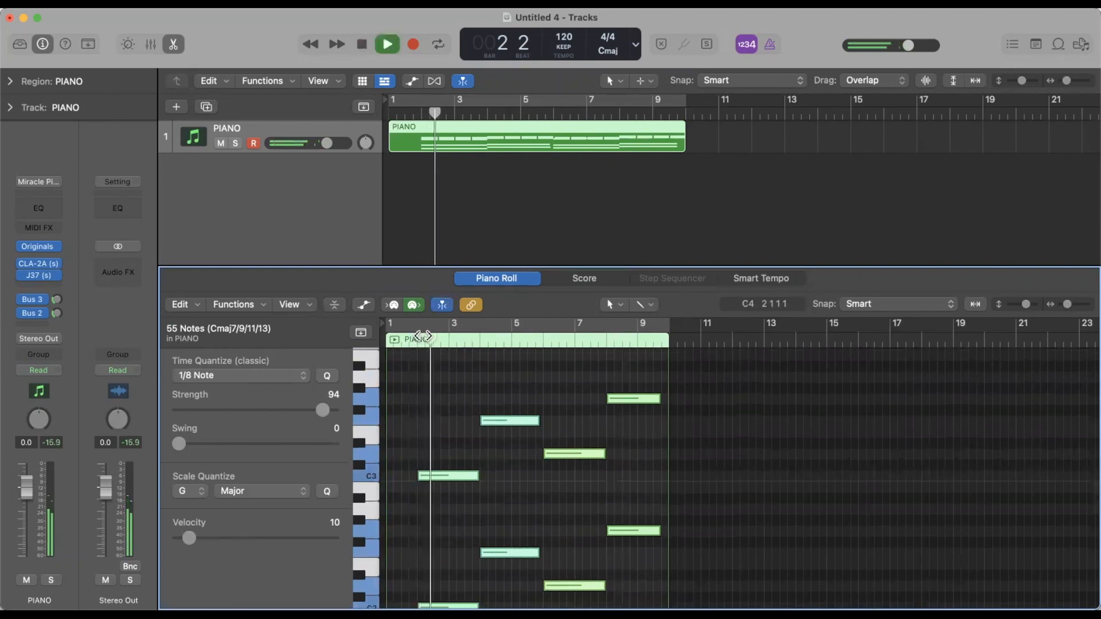
scroll(425, 334, "up", 10)
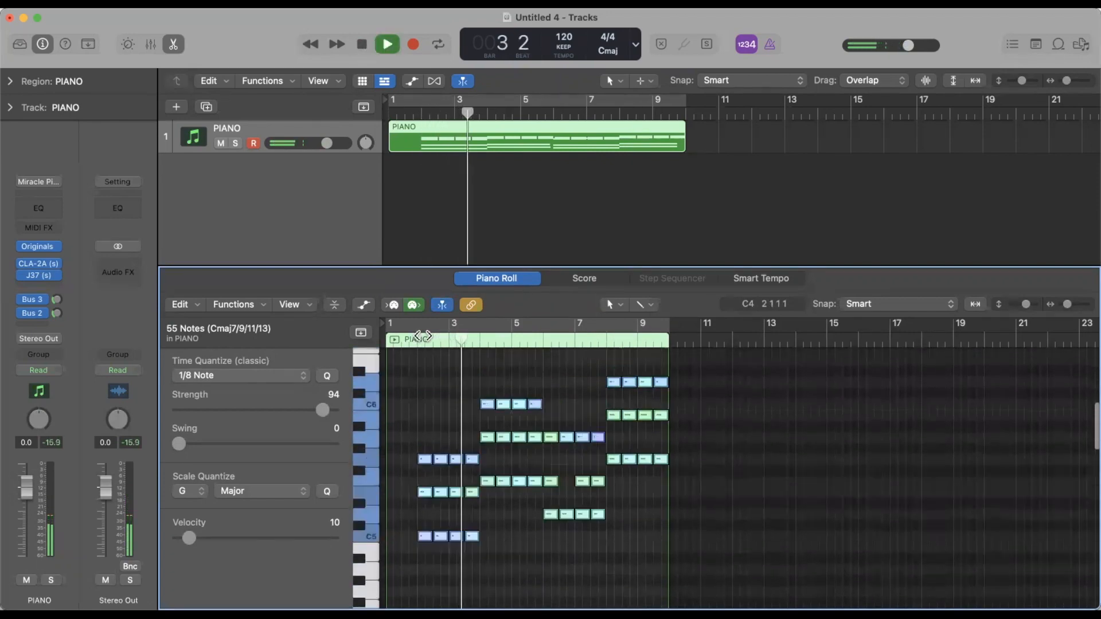
scroll(424, 335, "down", 5)
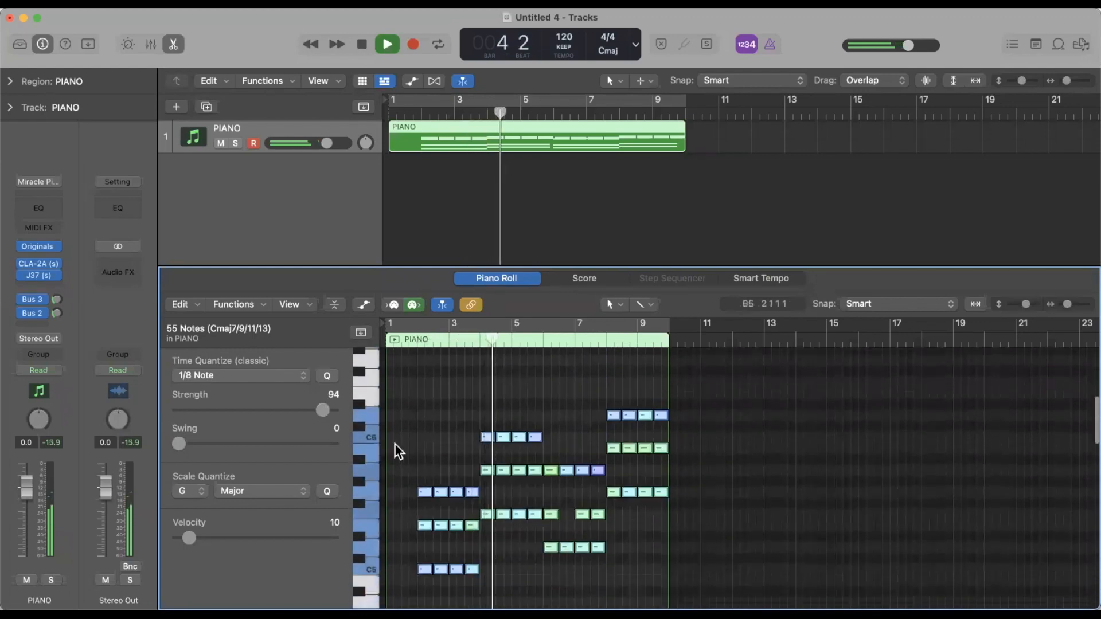
key("space")
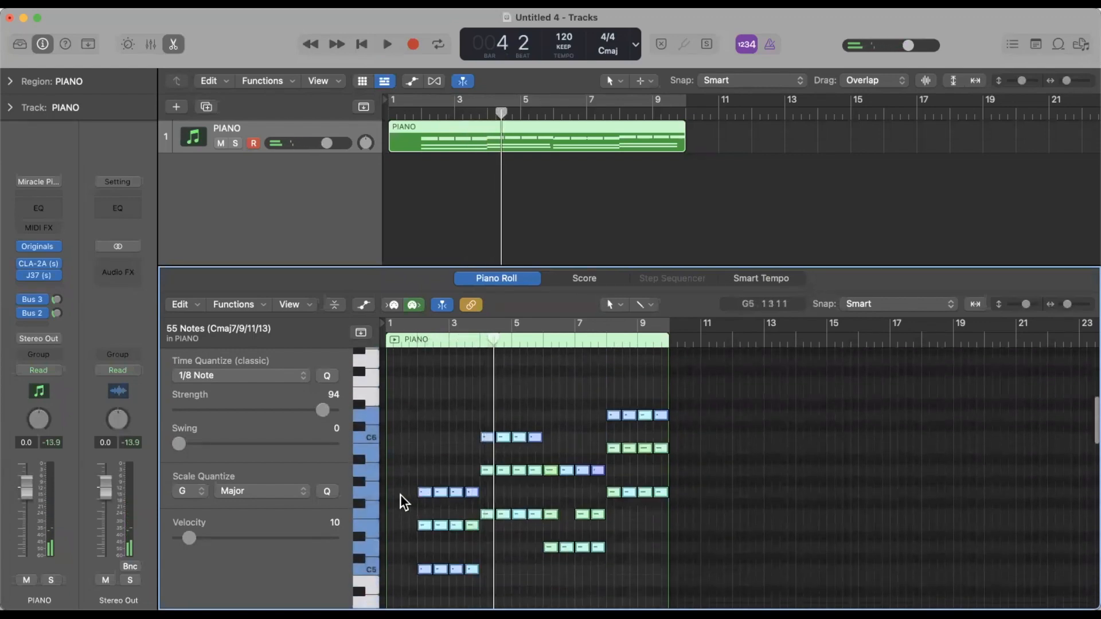
Drop the first upper chord notes and the four notes around C6 down an octave to C5
left_click(400, 495)
left_click_drag(515, 499, 515, 499)
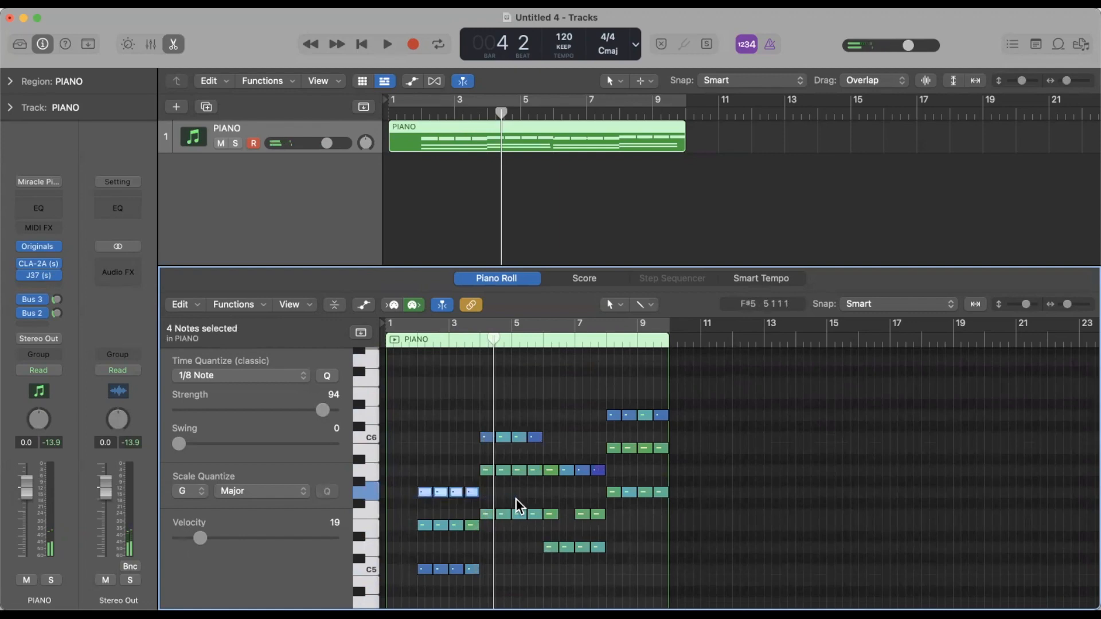
scroll(516, 498, "down", 4)
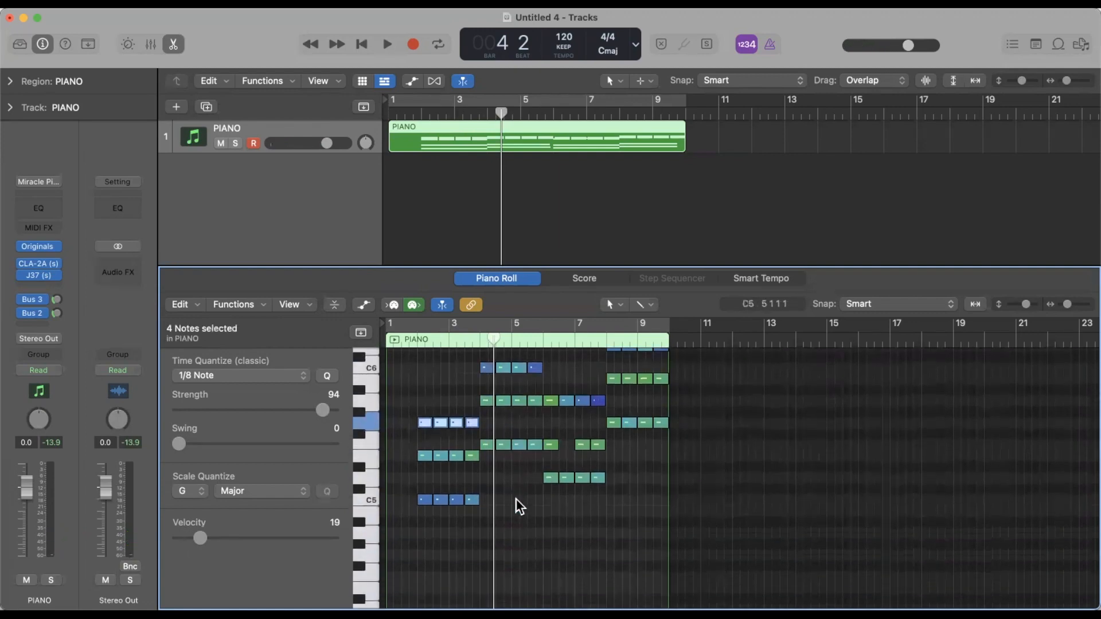
key("alt+shift+Down")
scroll(516, 498, "up", 2)
scroll(514, 499, "up", 3)
scroll(446, 456, "up", 2)
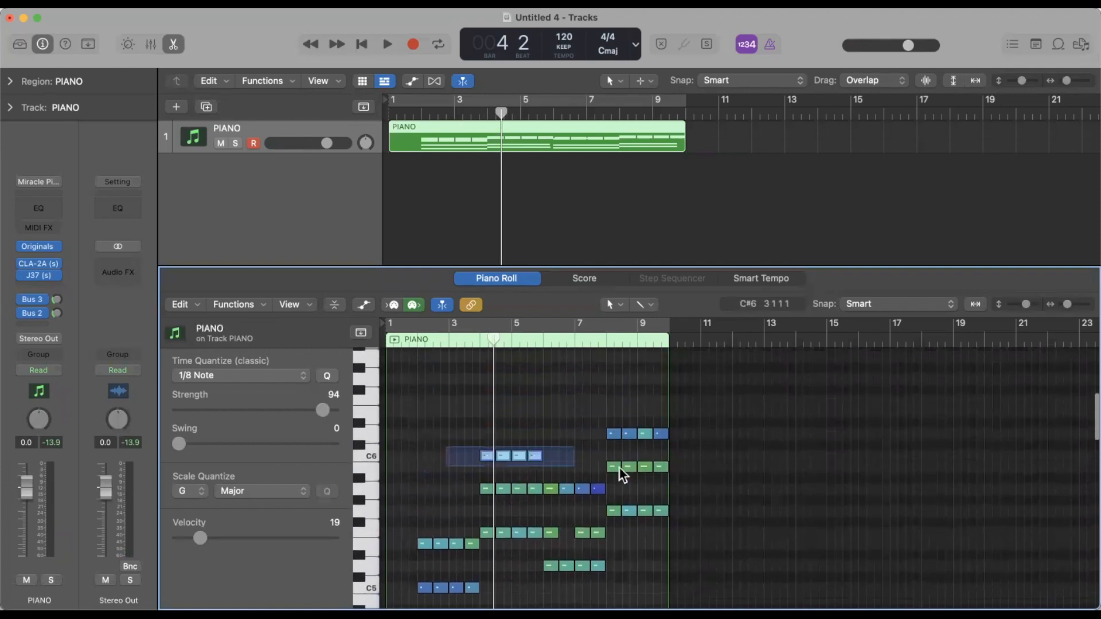
left_click_drag(446, 445, 583, 468)
left_click_drag(446, 456, 567, 473)
key("alt+shift+Down")
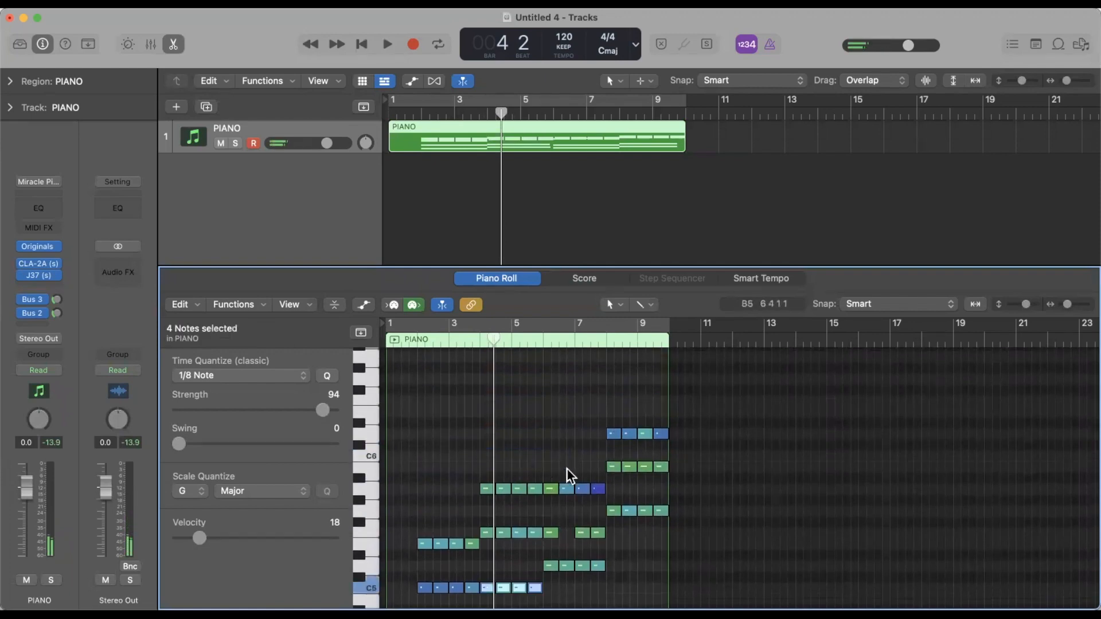
scroll(567, 469, "down", 2)
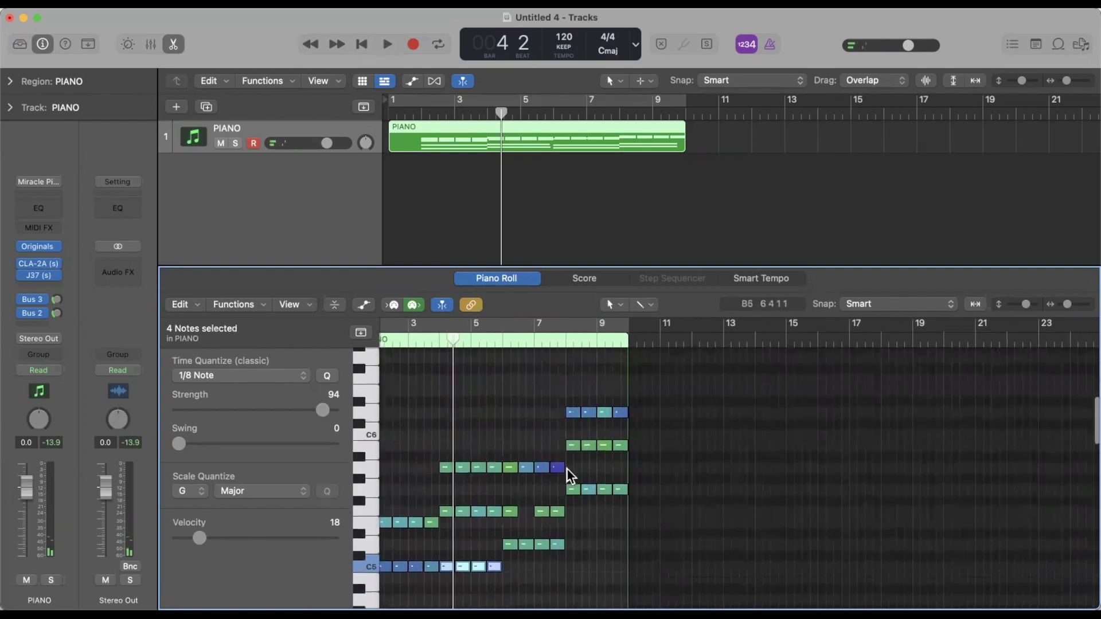
Lower the next two chord notes, a single note and the four highest notes an octave each
left_click(525, 460)
left_click_drag(554, 469, 550, 469)
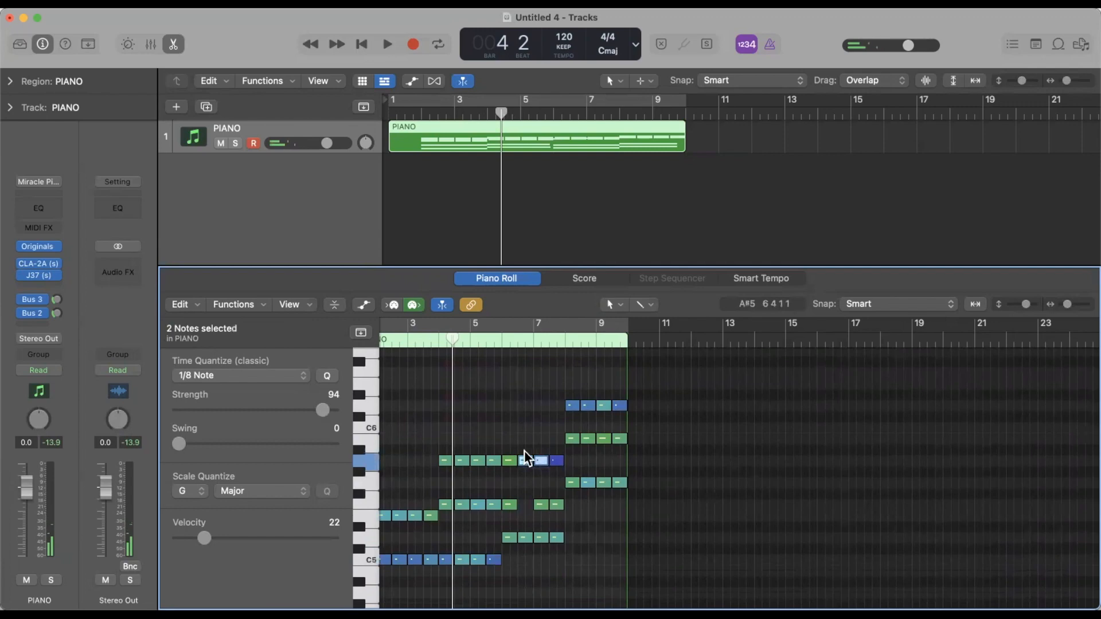
key("shift+alt+Down")
left_click(554, 461)
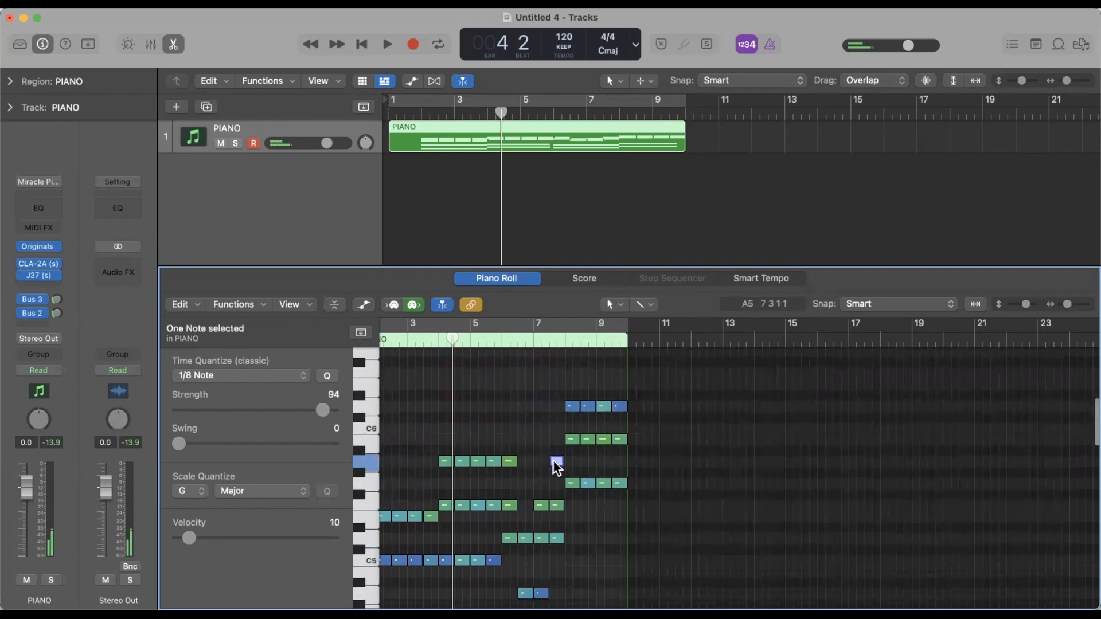
key("shift+alt+Down")
scroll(550, 462, "up", 3)
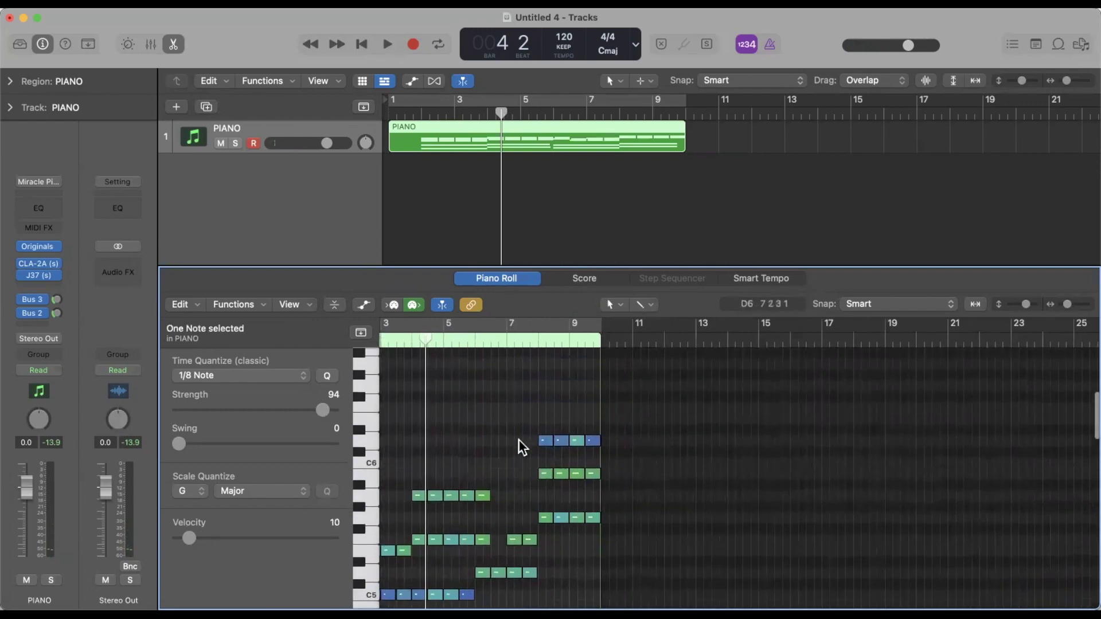
left_click_drag(519, 440, 612, 466)
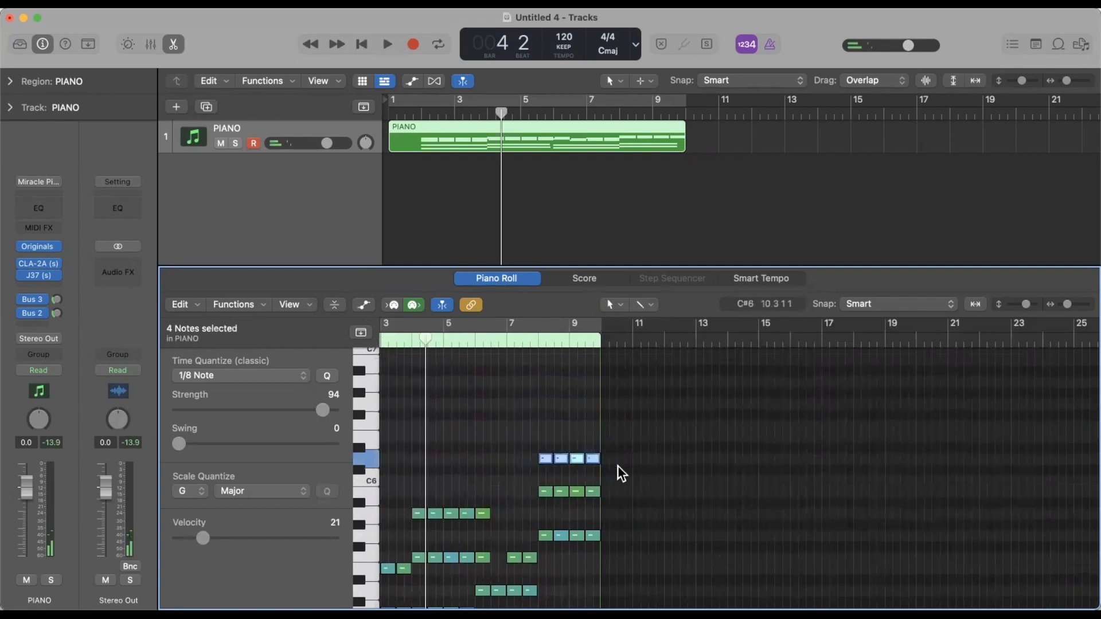
key("shift+alt+Down")
Select all 55 notes and play back the revoiced inversions
key("super+a")
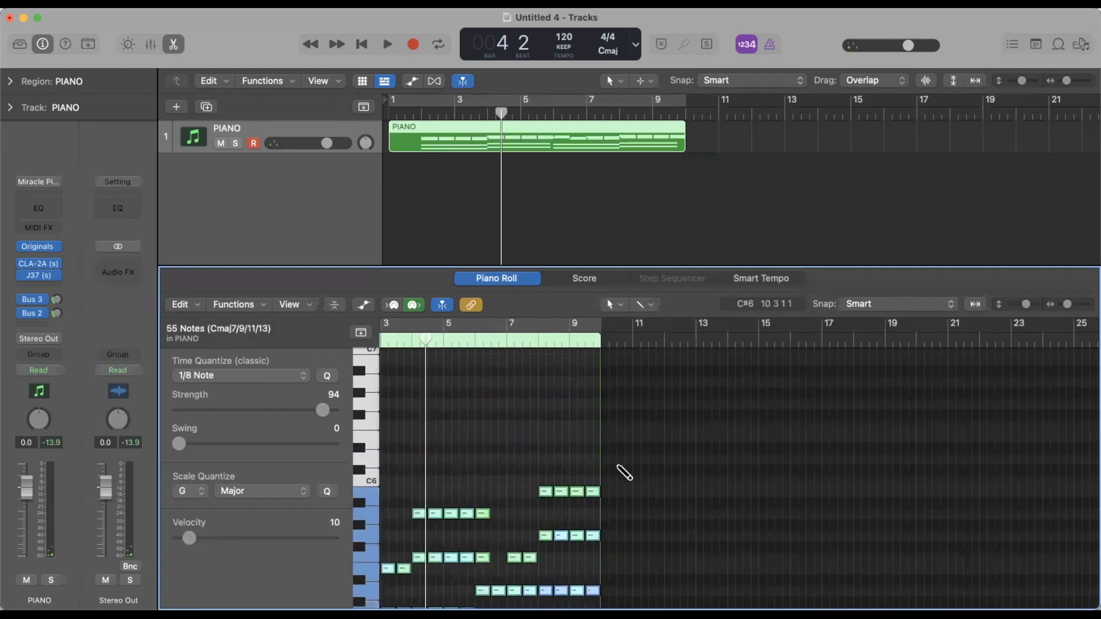
key("space")
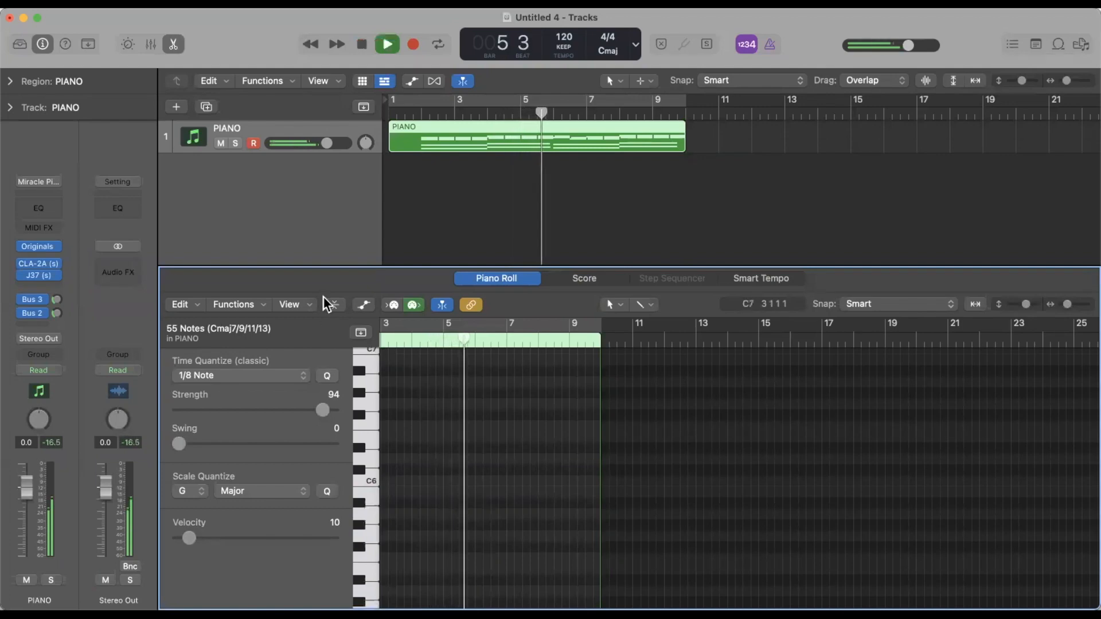
key("space")
left_click(419, 342)
scroll(449, 360, "down", 5)
scroll(450, 360, "down", 5)
scroll(450, 361, "down", 5)
scroll(451, 360, "down", 3)
scroll(450, 360, "left", 5)
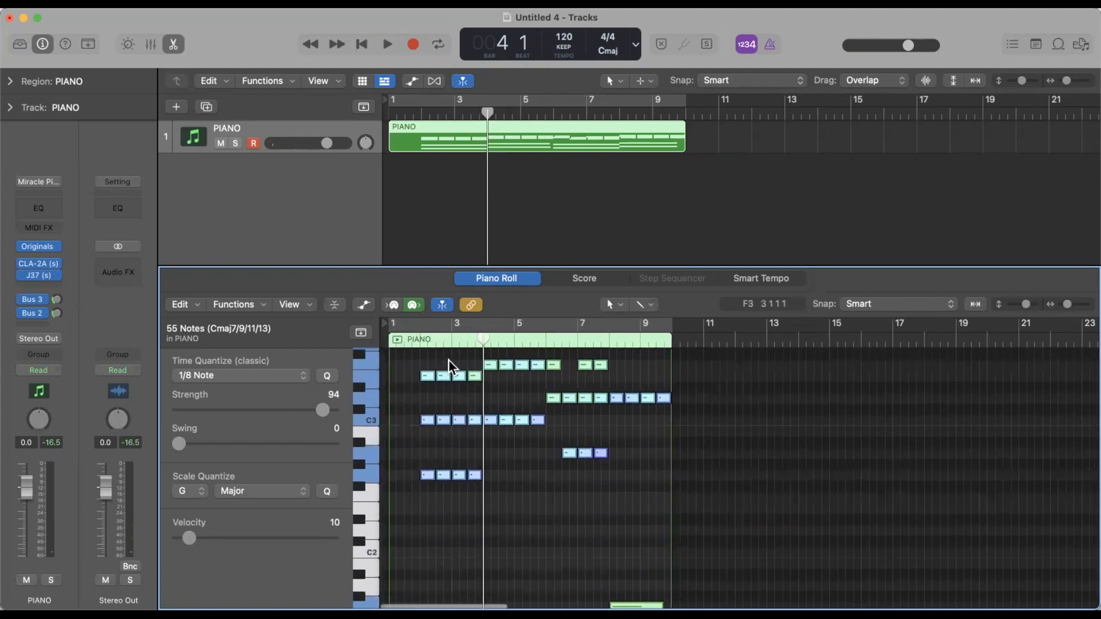
left_click(416, 342)
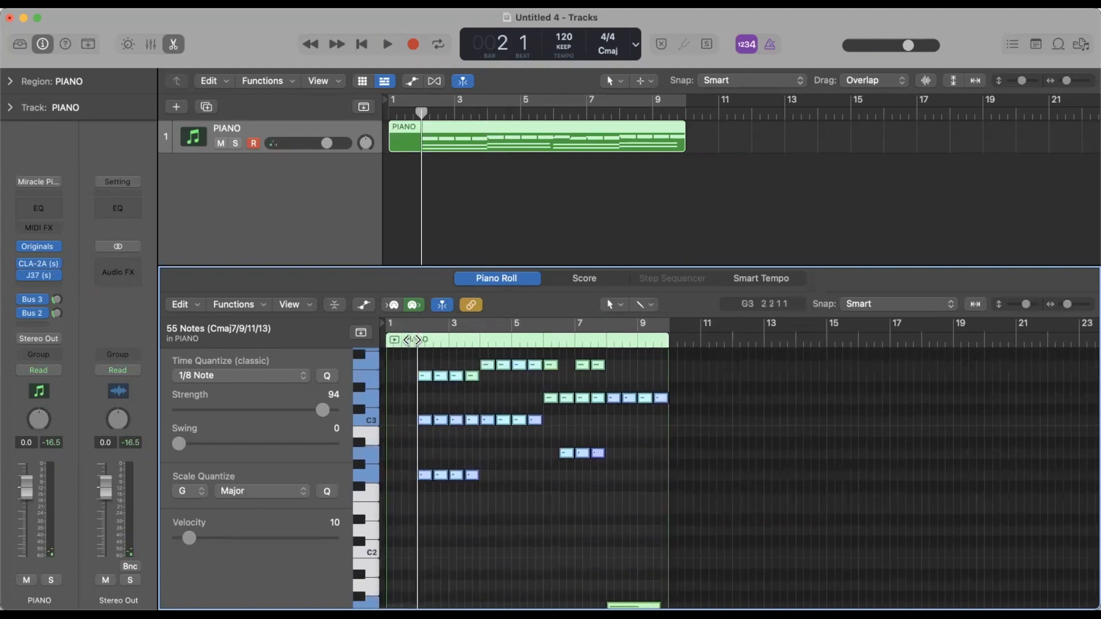
key("space")
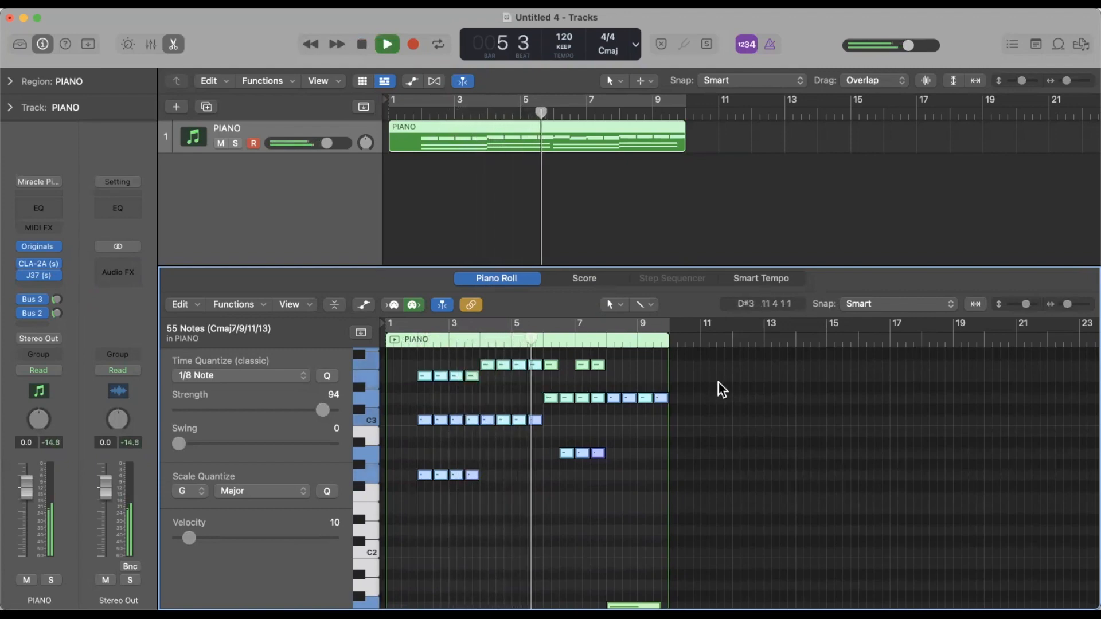
key("space")
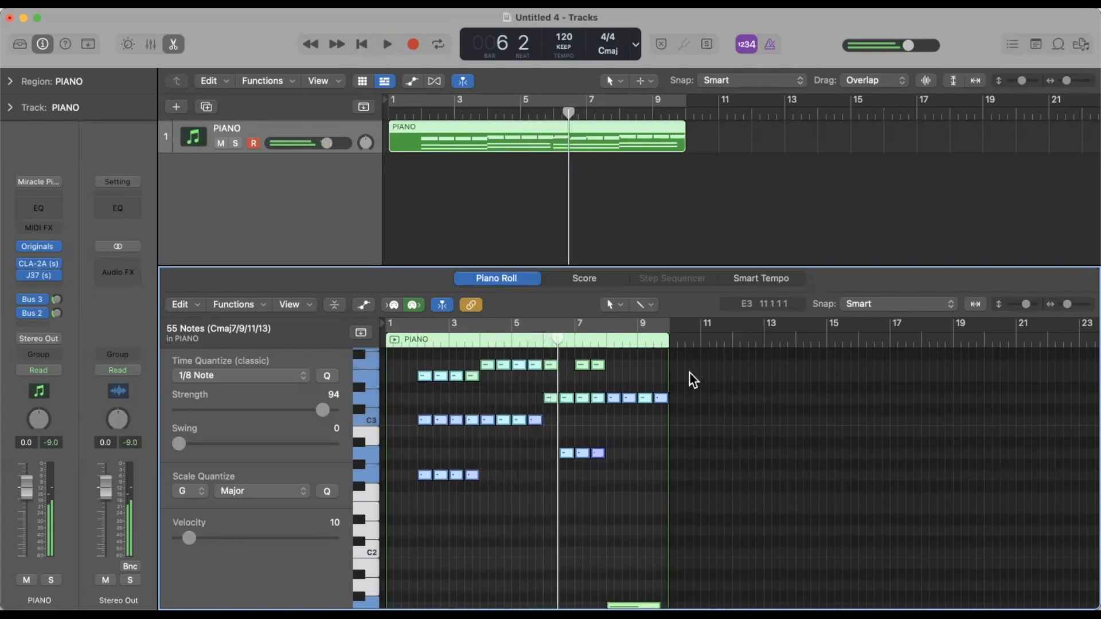
scroll(688, 379, "up", 3)
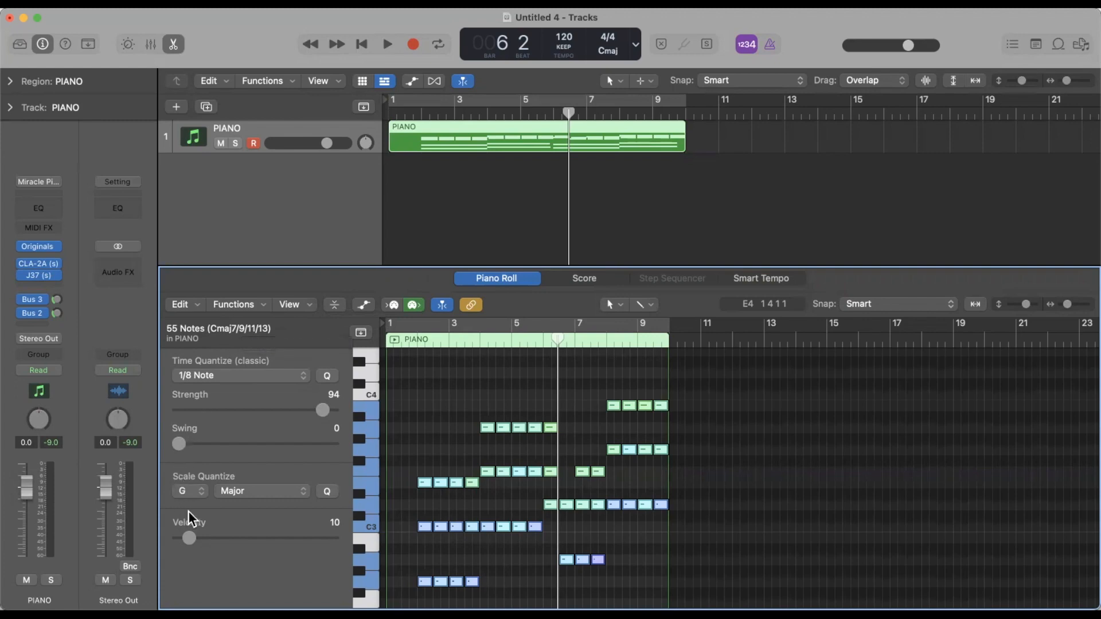
scroll(607, 509, "up", 2)
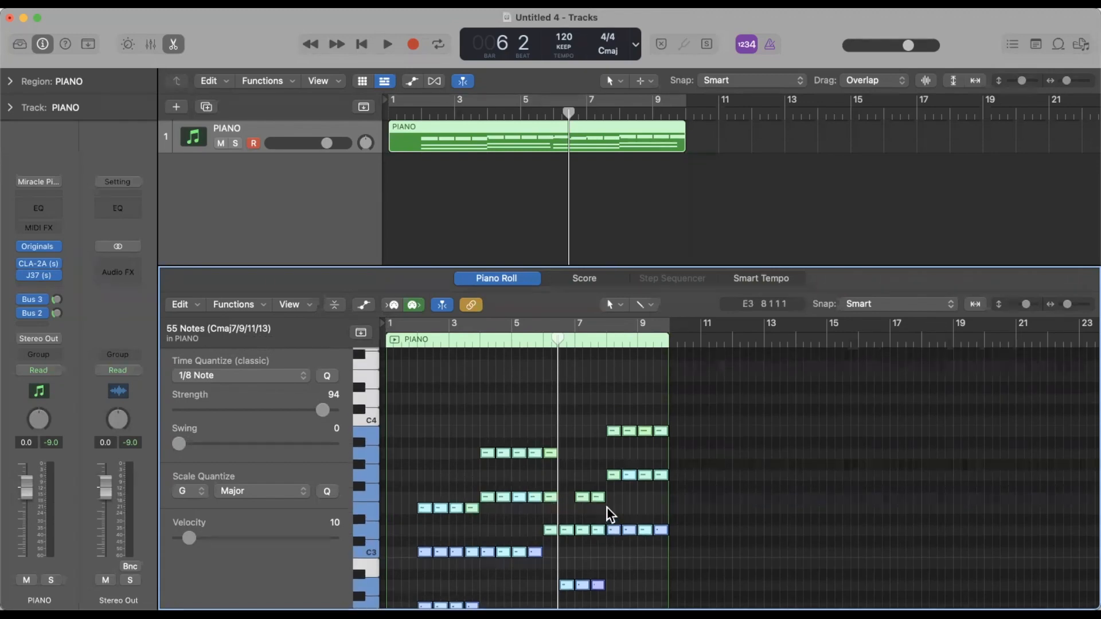
scroll(568, 495, "down", 3)
scroll(512, 475, "down", 3)
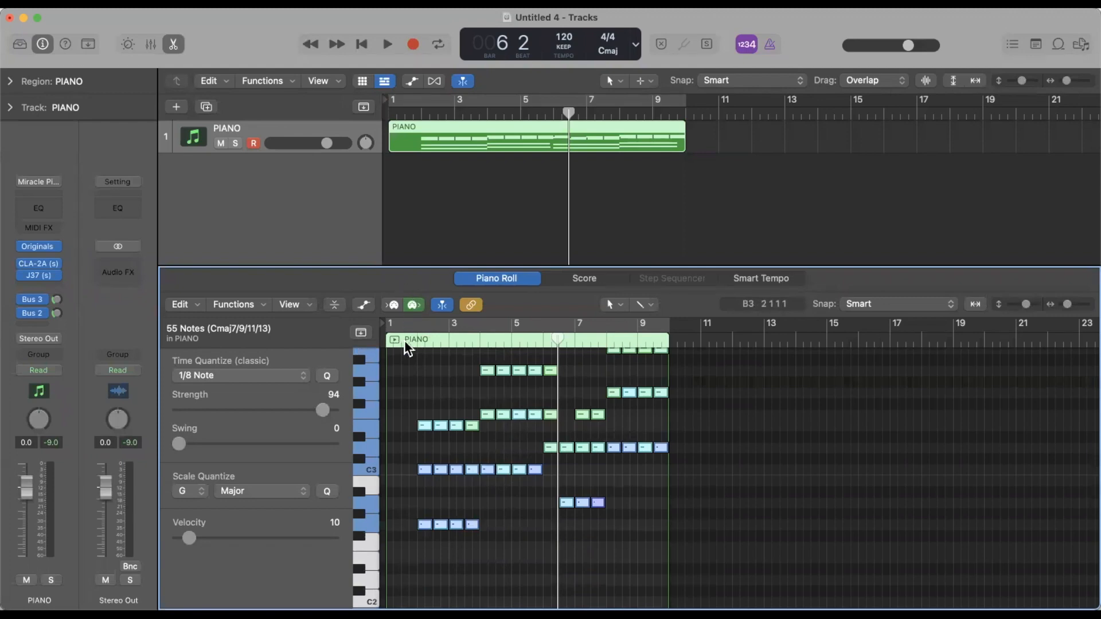
scroll(405, 340, "down", 3)
scroll(404, 340, "down", 3)
scroll(404, 340, "up", 4)
scroll(406, 340, "up", 1)
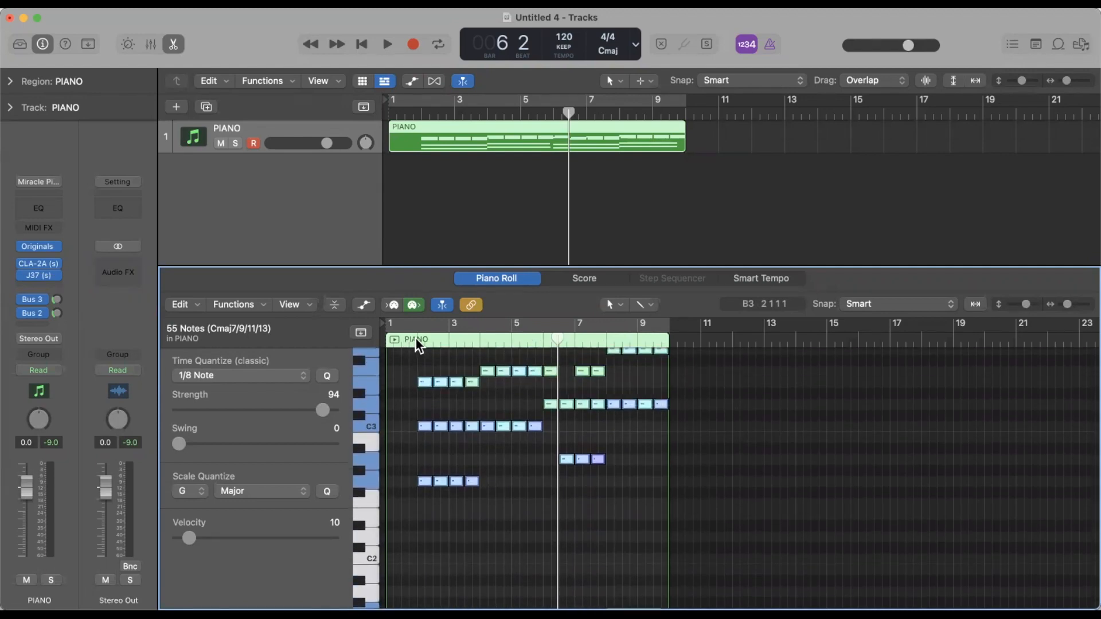
key("space")
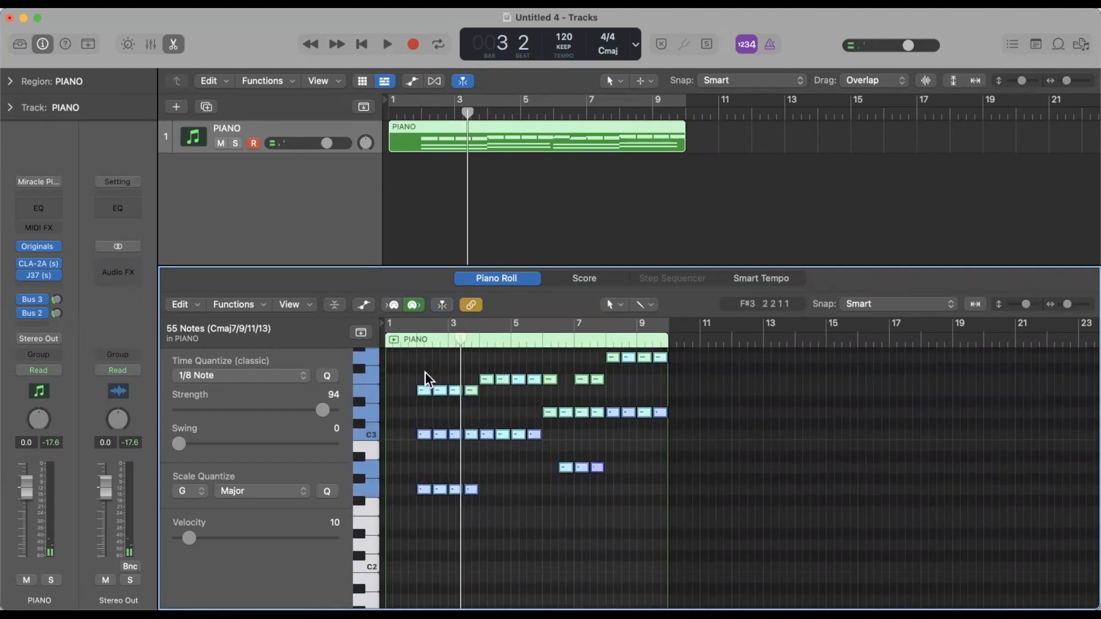